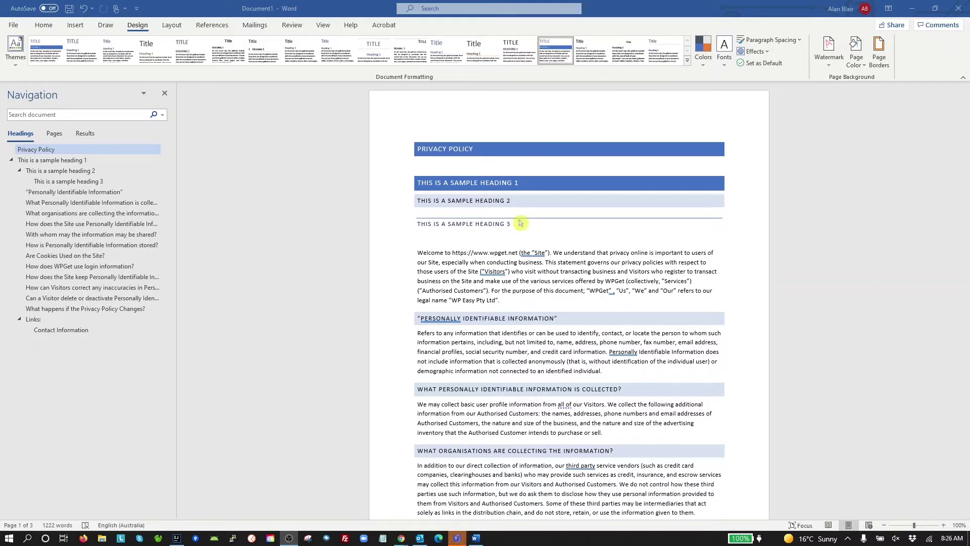
Review the styled sample headings in the Word privacy policy, then bring up Chrome's Test Page
{"action": "scroll", "coordinate": [508, 289], "scroll_direction": "down", "scroll_amount": 9}
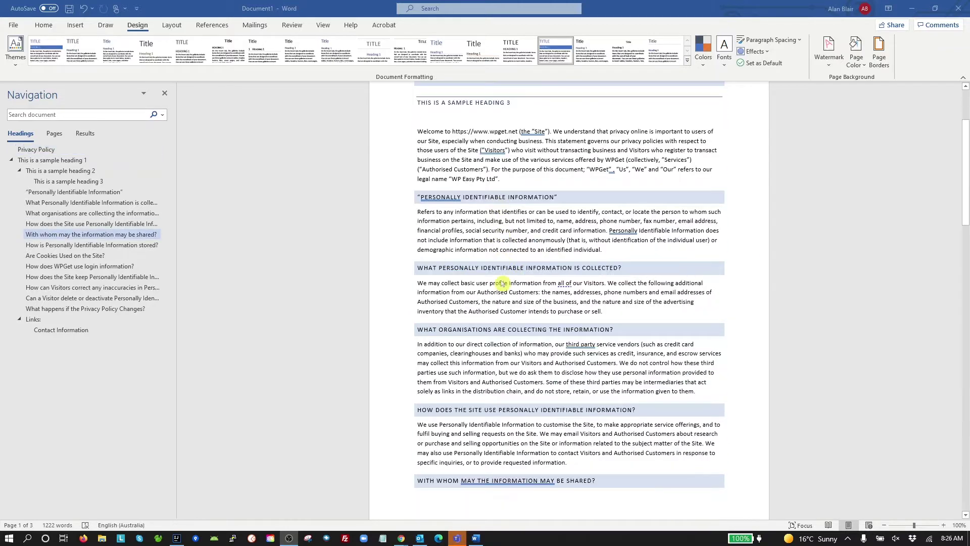
{"action": "scroll", "coordinate": [508, 289], "scroll_direction": "up", "scroll_amount": 9}
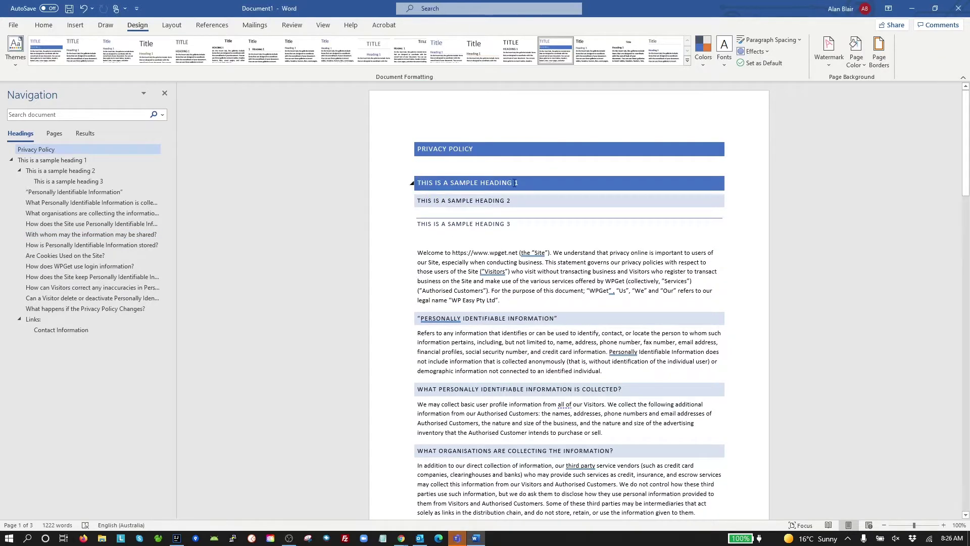
{"action": "left_click_drag", "start_coordinate": [521, 182], "coordinate": [417, 183]}
{"action": "left_click_drag", "start_coordinate": [513, 200], "coordinate": [447, 184]}
{"action": "key", "text": "Down"}
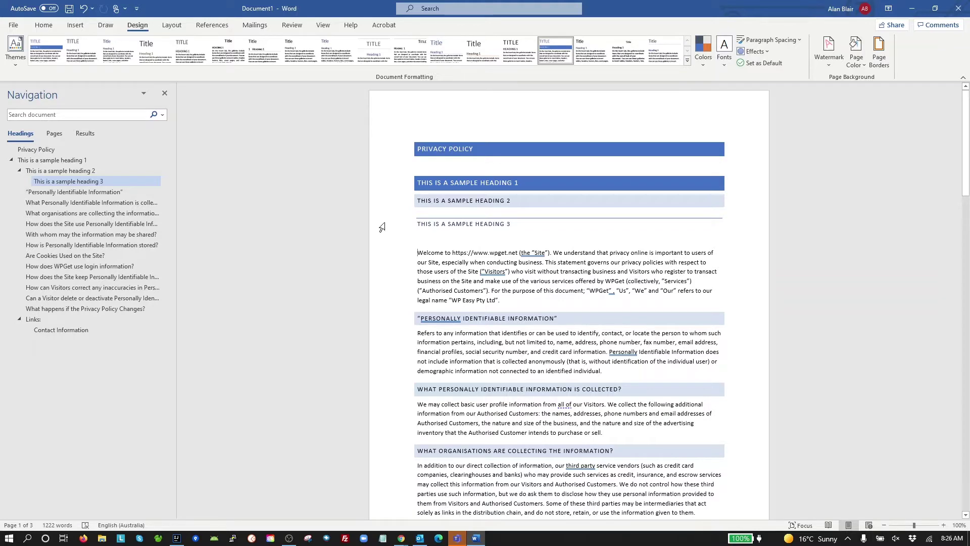
{"action": "key", "text": "alt+Tab"}
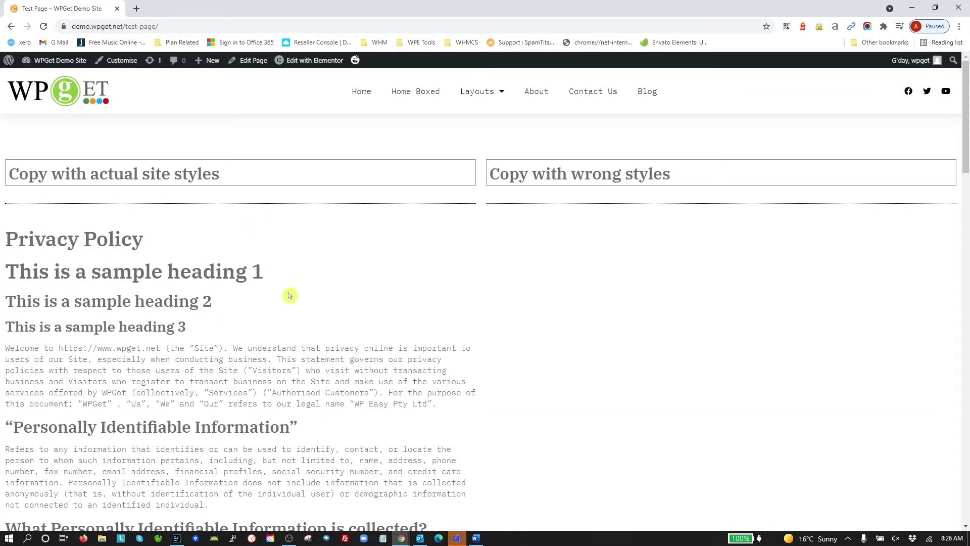
Select the Privacy Policy heading and sample headings on the test page to inspect their styling
{"action": "left_click_drag", "start_coordinate": [10, 241], "coordinate": [234, 271]}
{"action": "left_click_drag", "start_coordinate": [71, 302], "coordinate": [140, 303]}
{"action": "left_click_drag", "start_coordinate": [54, 327], "coordinate": [74, 370]}
{"action": "scroll", "coordinate": [193, 347], "scroll_direction": "down", "scroll_amount": 4}
{"action": "scroll", "coordinate": [191, 347], "scroll_direction": "up", "scroll_amount": 4}
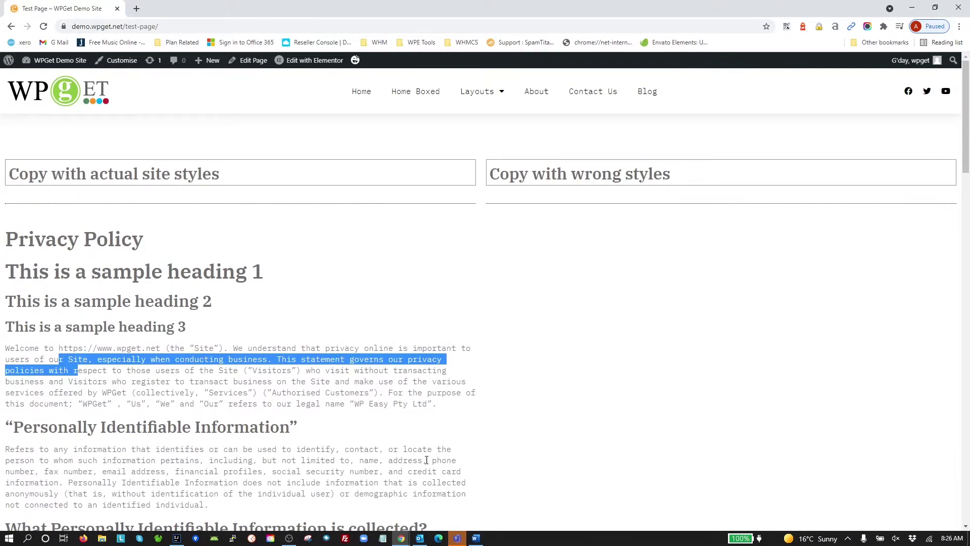
Compare the page against the Word document, then open the test page in Elementor
{"action": "key", "text": "alt+Tab"}
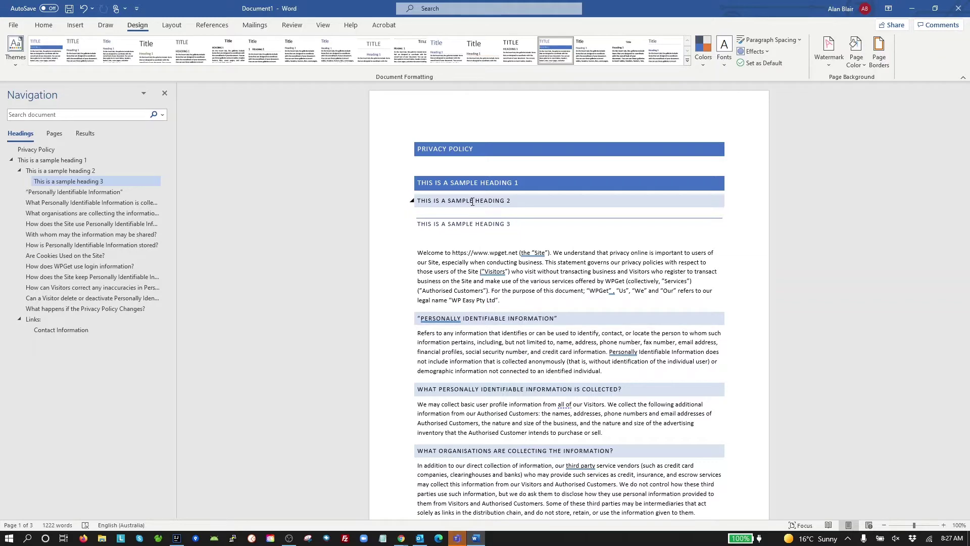
{"action": "key", "text": "alt+Tab"}
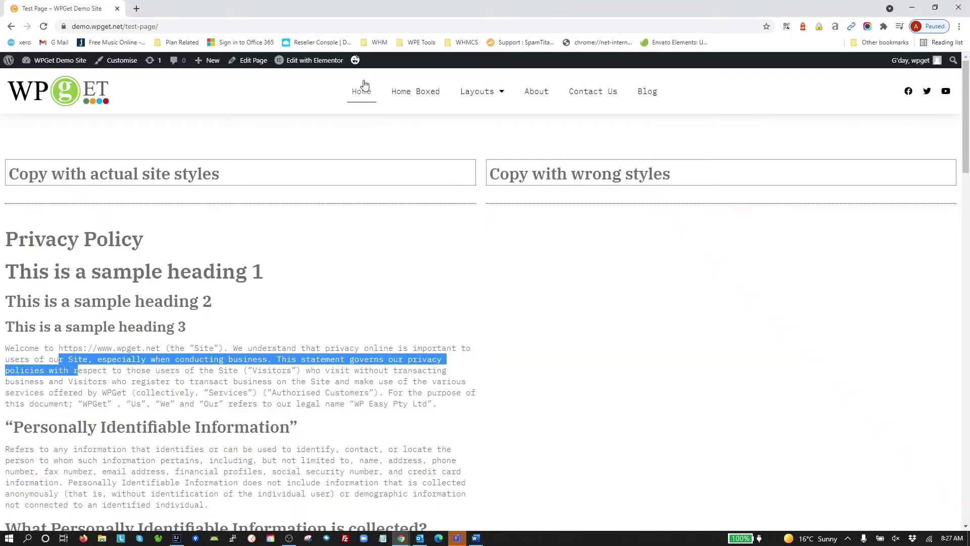
{"action": "left_click", "coordinate": [315, 63]}
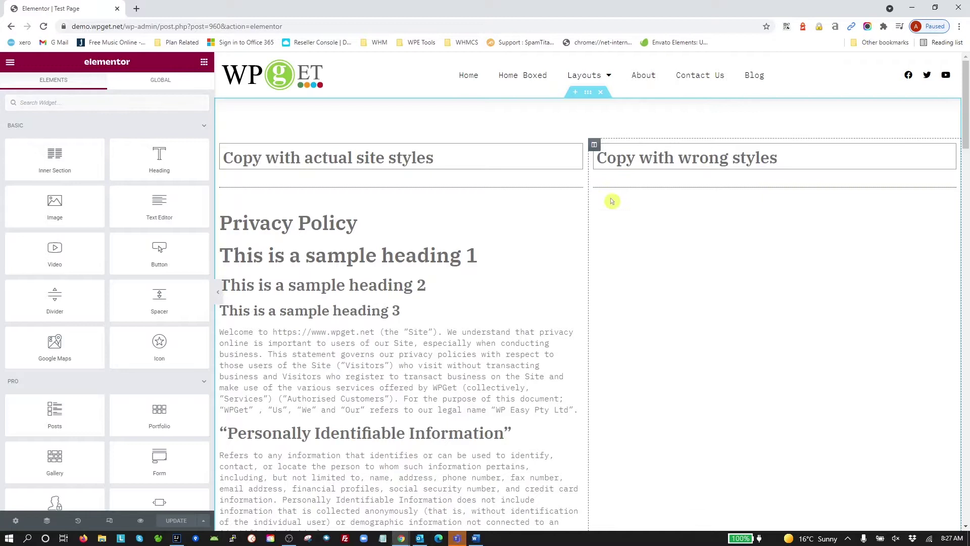
Replace the empty text widget under 'Copy with wrong styles' with a new Text Editor widget
{"action": "left_click", "coordinate": [618, 212]}
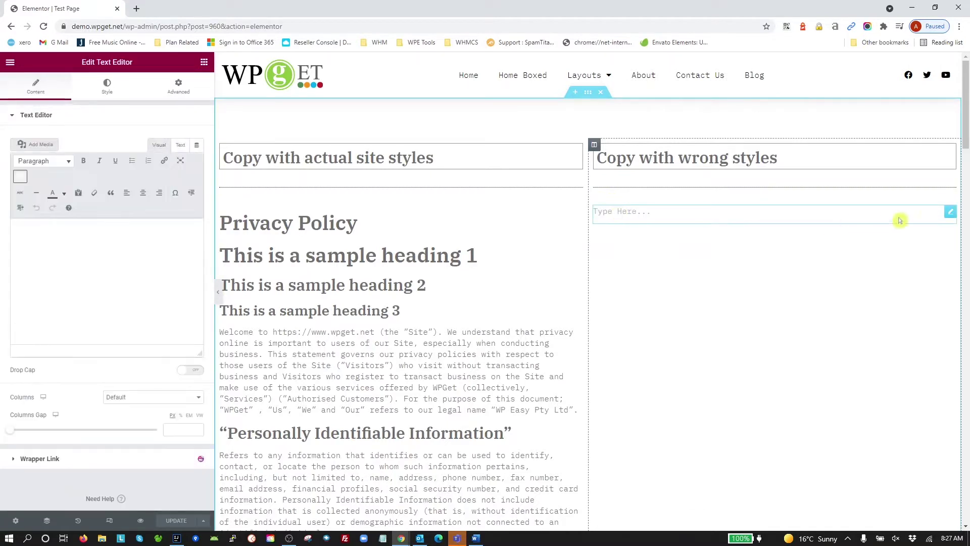
{"action": "right_click", "coordinate": [944, 213]}
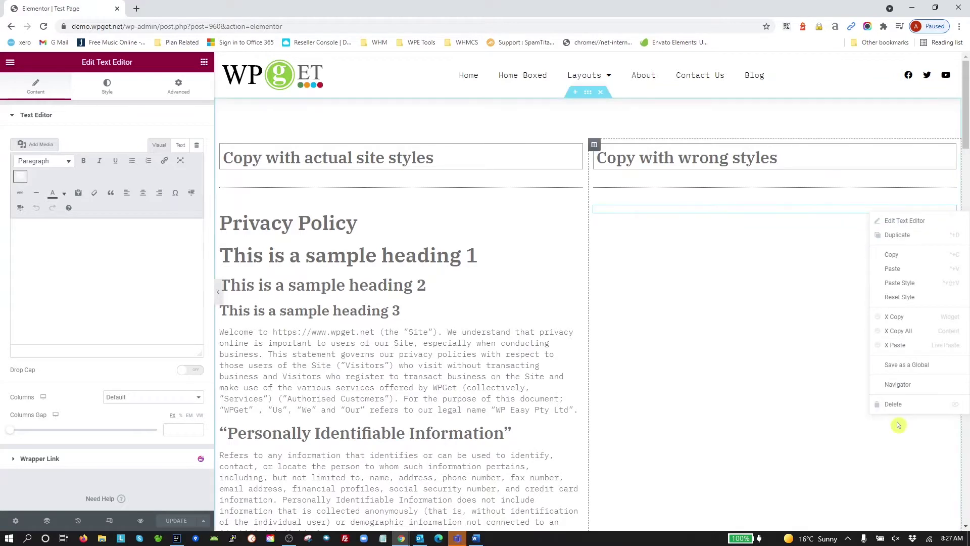
{"action": "left_click", "coordinate": [894, 404]}
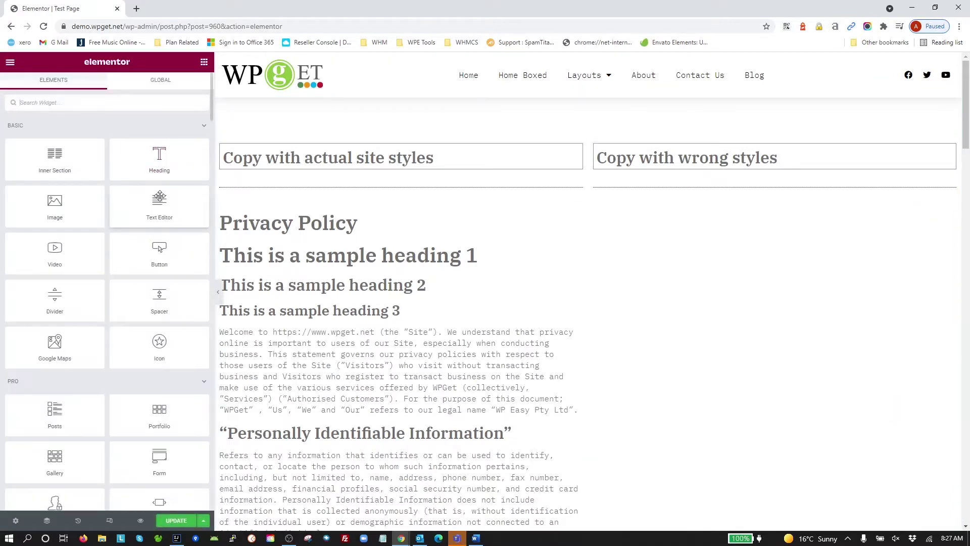
{"action": "left_click_drag", "start_coordinate": [152, 211], "coordinate": [688, 196]}
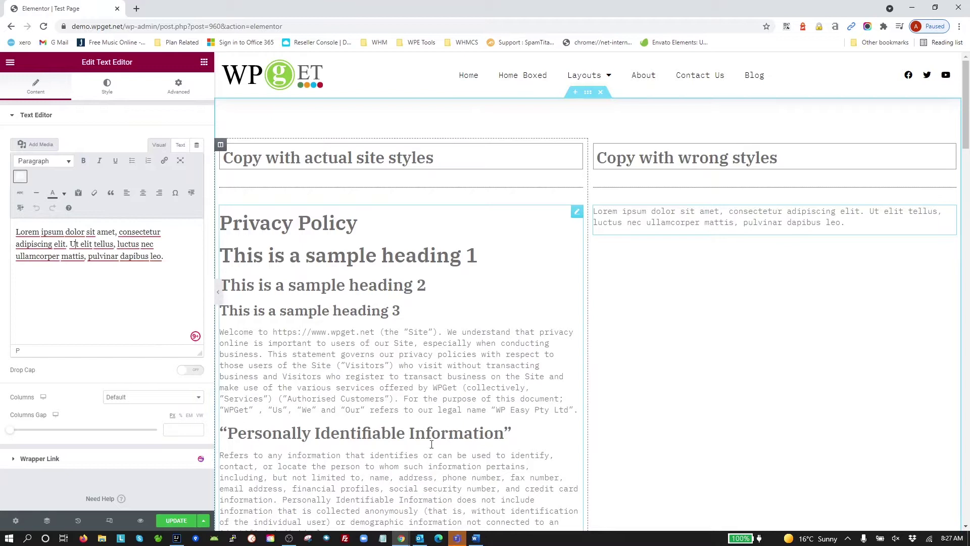
{"action": "left_click", "coordinate": [475, 538]}
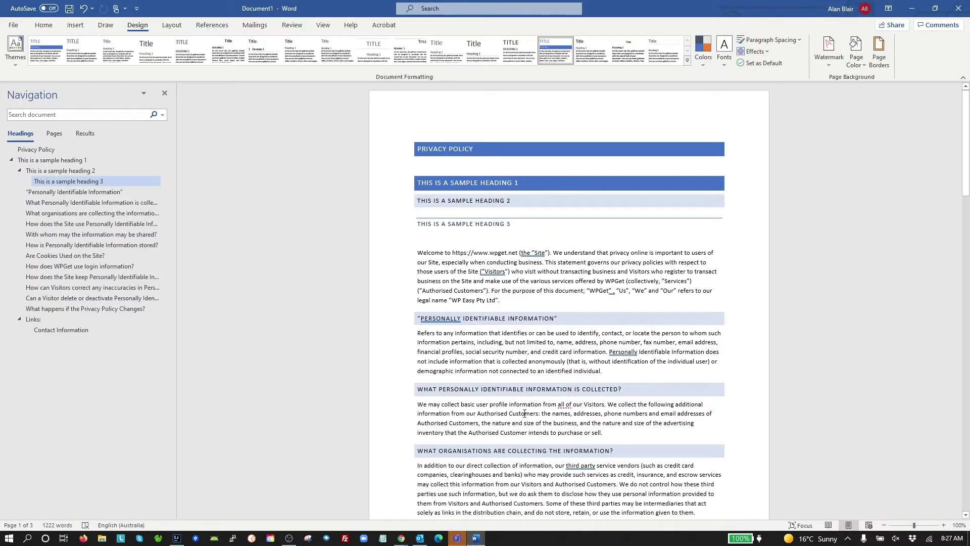
Select and copy the entire Word privacy policy document, then return to Elementor
{"action": "left_click", "coordinate": [398, 236]}
{"action": "key", "text": "ctrl+a"}
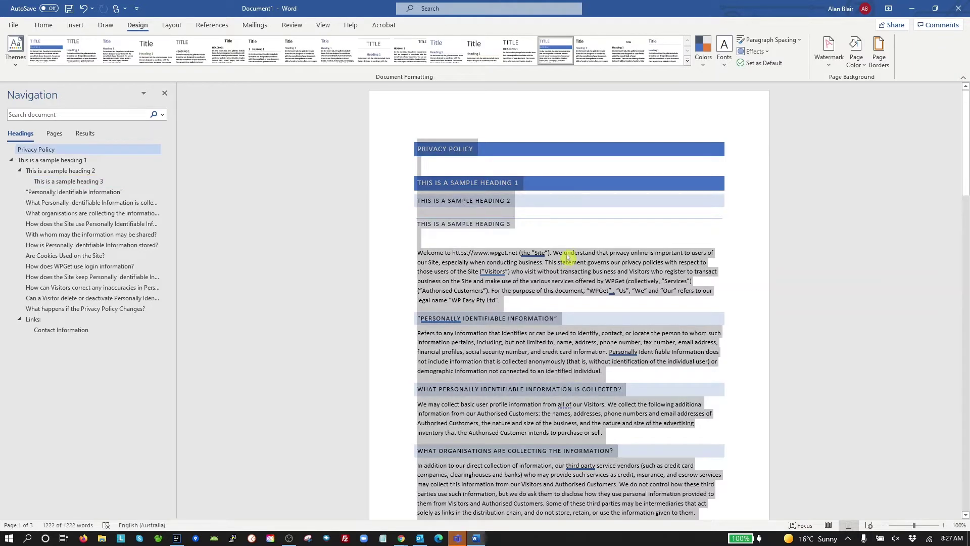
{"action": "right_click", "coordinate": [598, 251]}
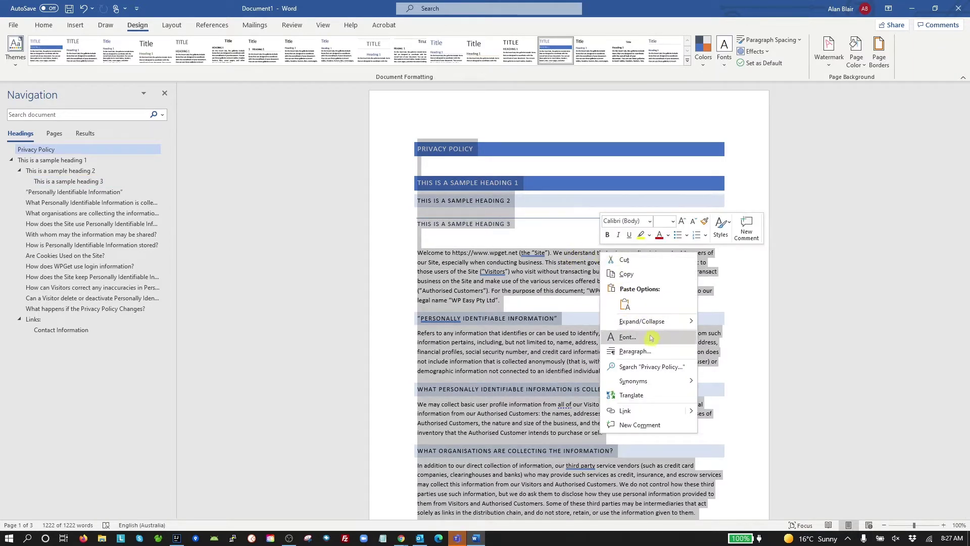
{"action": "left_click", "coordinate": [626, 275]}
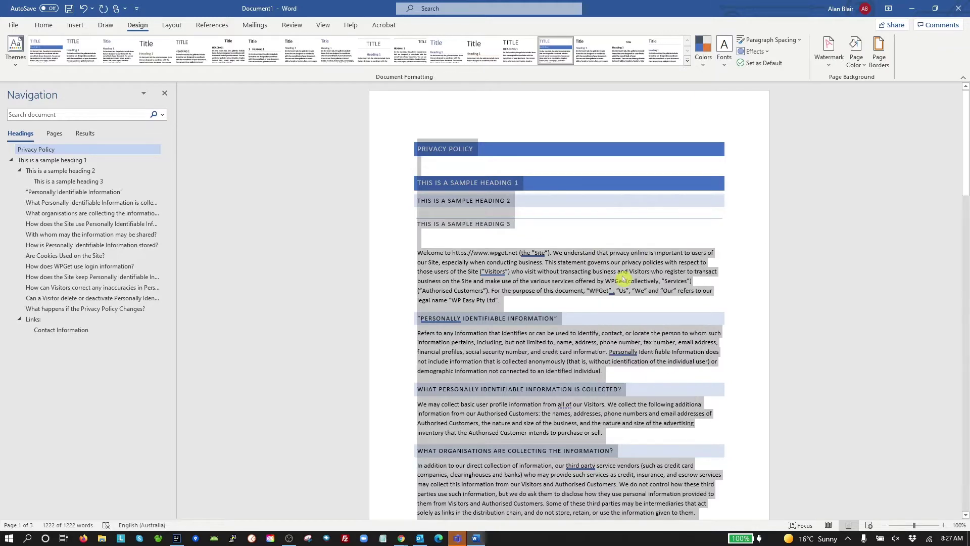
{"action": "key", "text": "alt+Tab"}
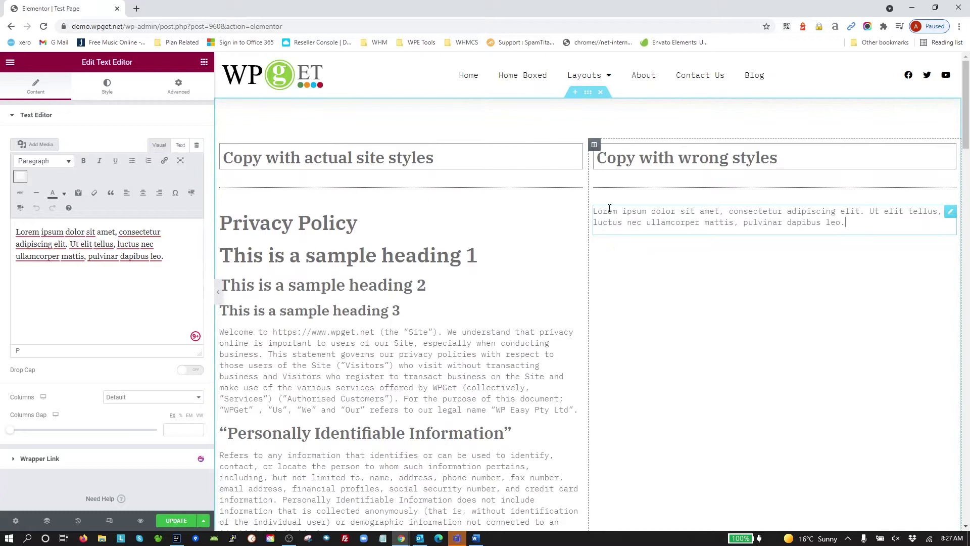
Delete the lorem ipsum placeholder from the right widget and paste the copied document
{"action": "left_click_drag", "start_coordinate": [852, 227], "coordinate": [589, 209]}
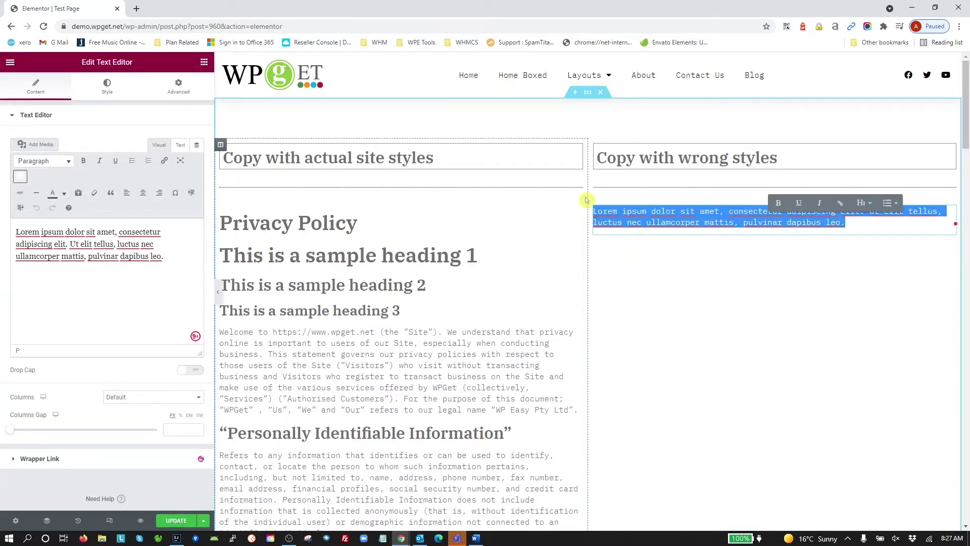
{"action": "key", "text": "BackSpace"}
{"action": "right_click", "coordinate": [631, 214]}
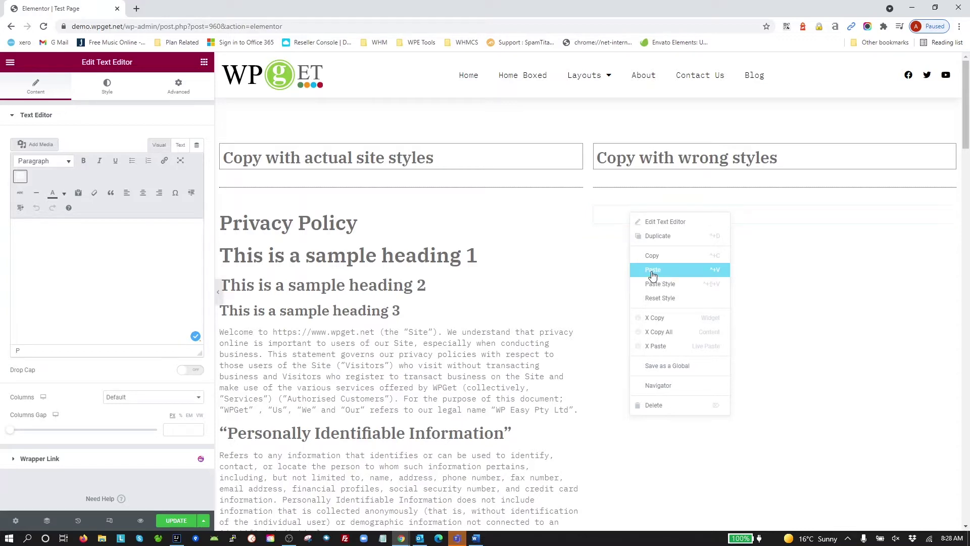
{"action": "left_click", "coordinate": [656, 275]}
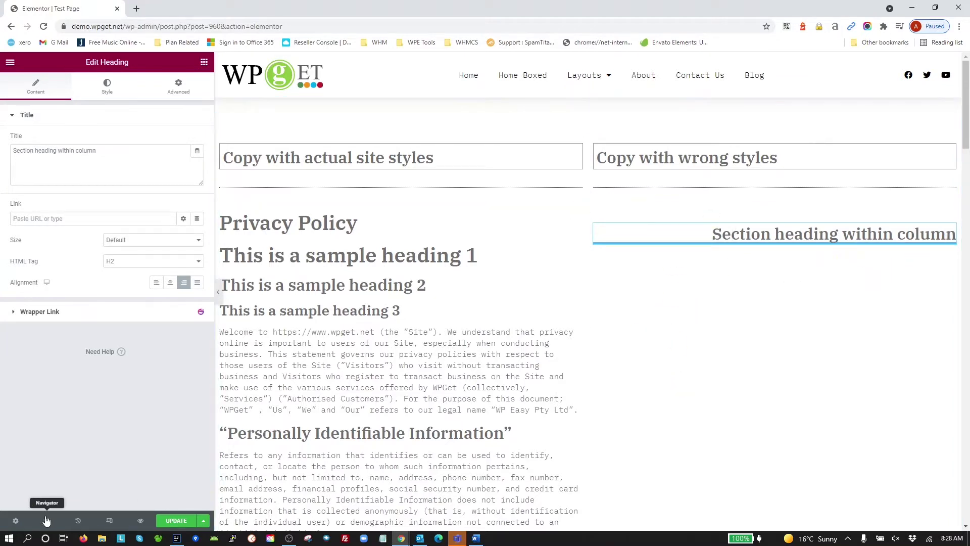
Undo the stray pasted heading via History's 'Text Editor Edited' entry, leaving the widget empty
{"action": "left_click", "coordinate": [76, 524]}
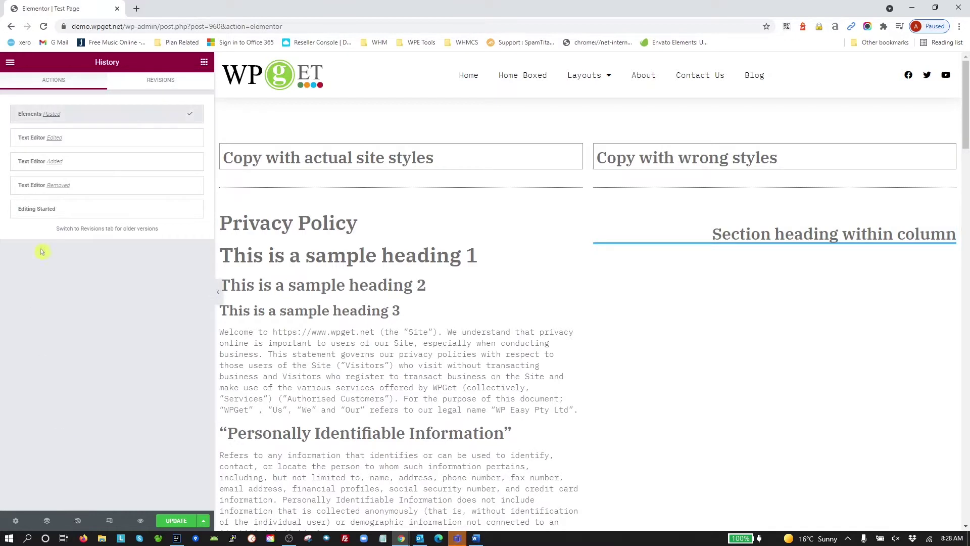
{"action": "left_click", "coordinate": [87, 144]}
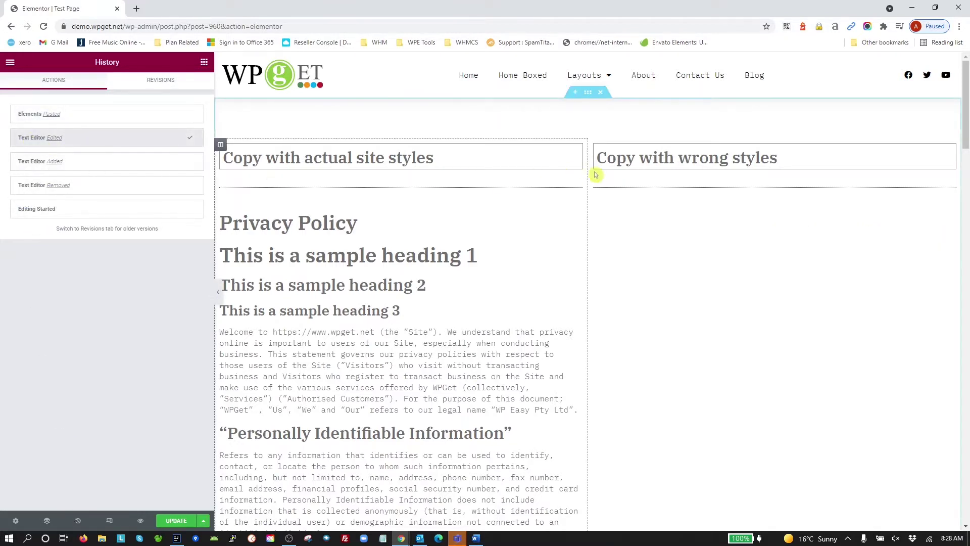
{"action": "left_click", "coordinate": [621, 213]}
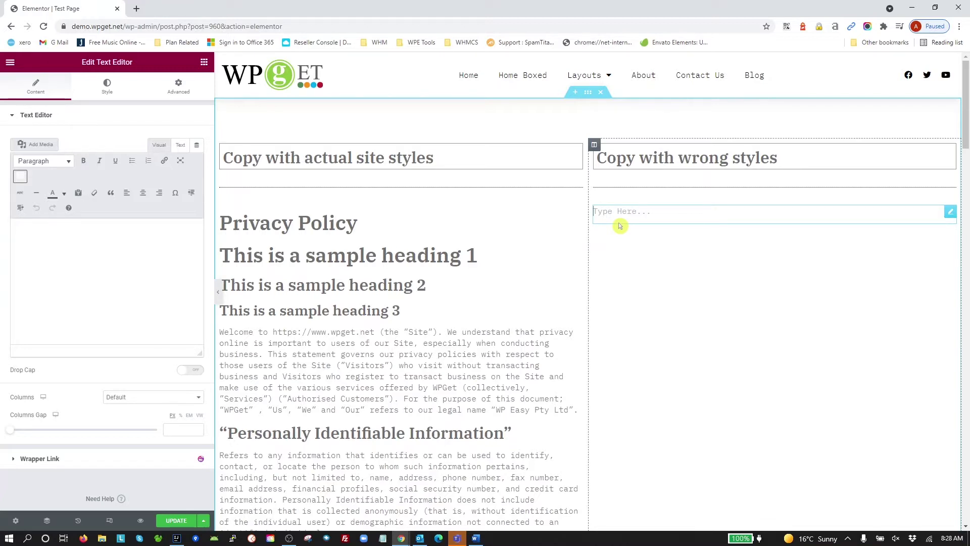
{"action": "left_click", "coordinate": [620, 223]}
{"action": "key", "text": "ctrl+v"}
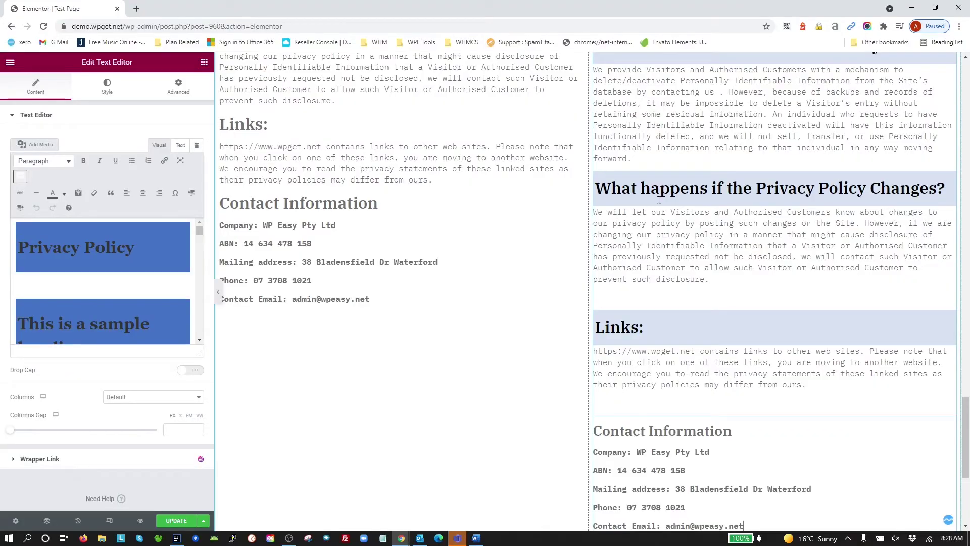
{"action": "scroll", "coordinate": [658, 198], "scroll_direction": "up", "scroll_amount": 15}
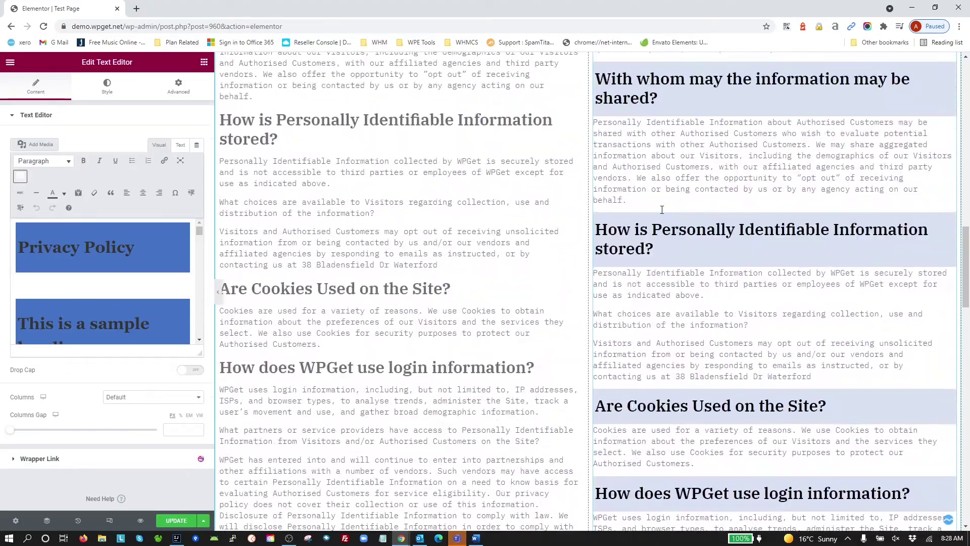
{"action": "scroll", "coordinate": [662, 209], "scroll_direction": "up", "scroll_amount": 15}
{"action": "scroll", "coordinate": [657, 212], "scroll_direction": "down", "scroll_amount": 2}
{"action": "scroll", "coordinate": [658, 212], "scroll_direction": "up", "scroll_amount": 2}
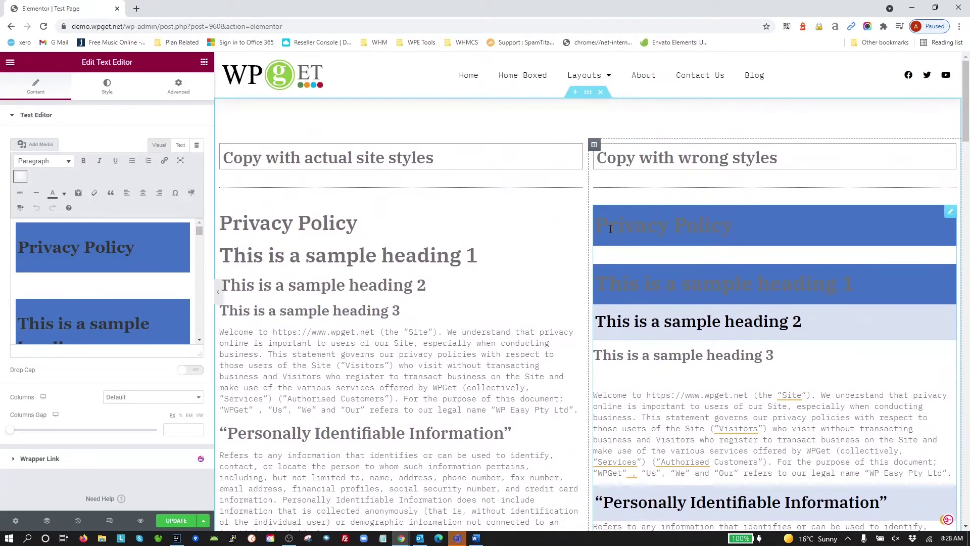
{"action": "left_click_drag", "start_coordinate": [615, 231], "coordinate": [677, 284]}
{"action": "left_click", "coordinate": [736, 395]}
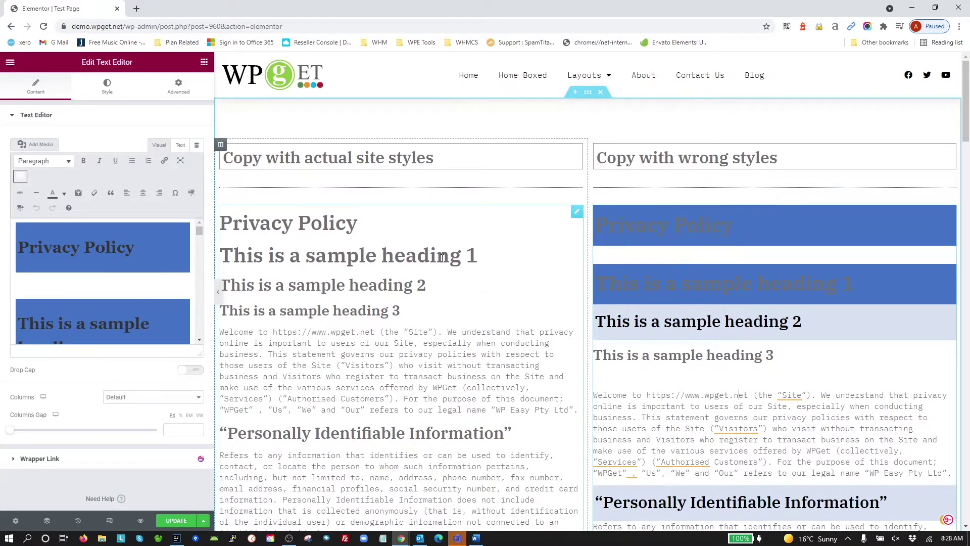
{"action": "key", "text": "ctrl+a"}
{"action": "key", "text": "ctrl+v"}
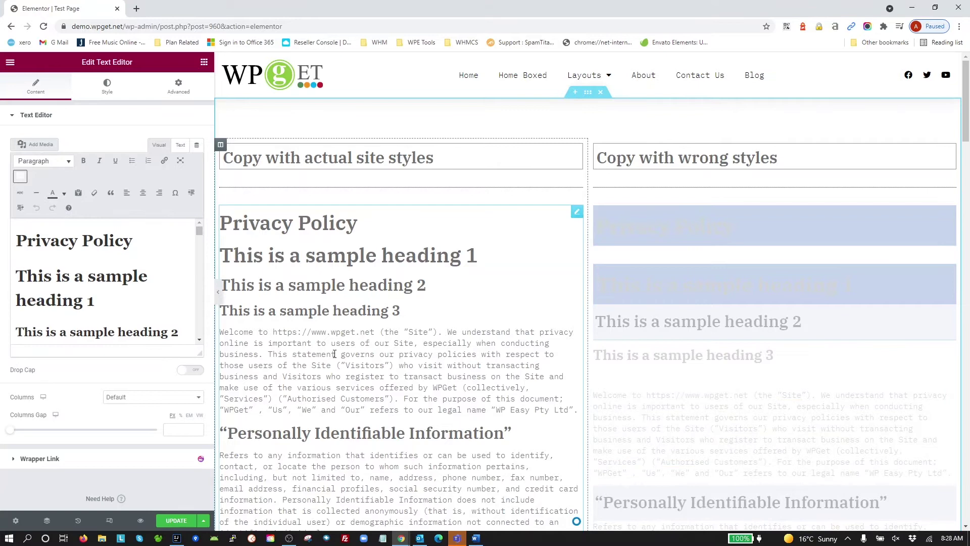
{"action": "left_click", "coordinate": [640, 266]}
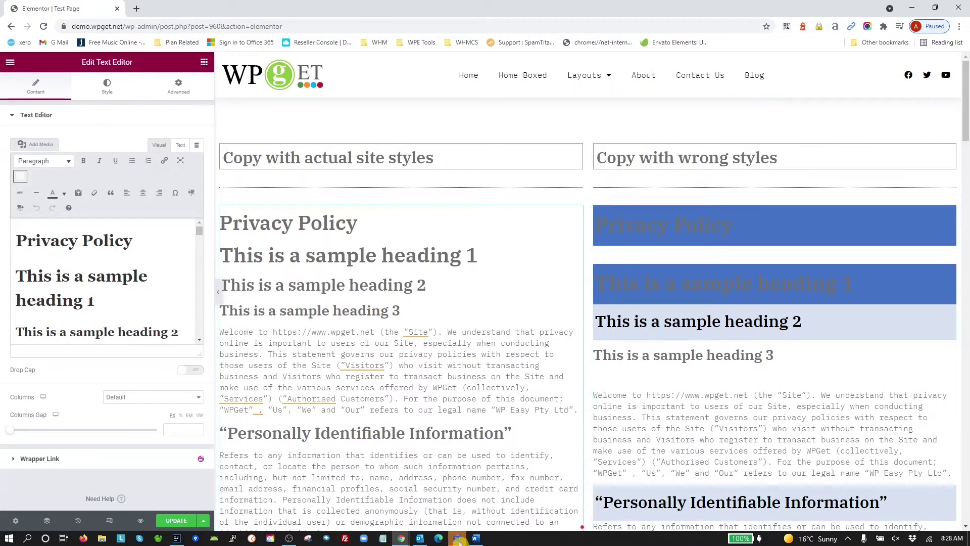
{"action": "key", "text": "alt+Tab"}
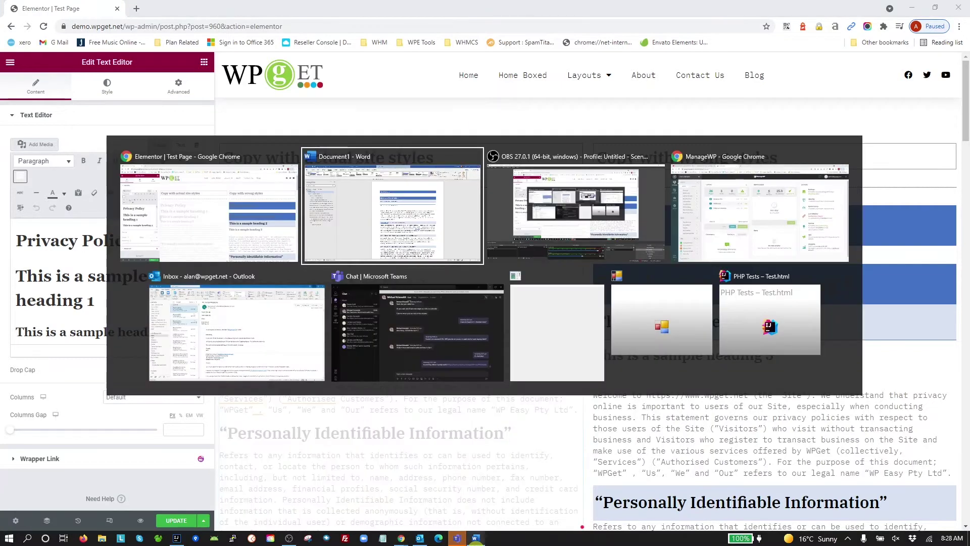
{"action": "mouse_move", "coordinate": [475, 539]}
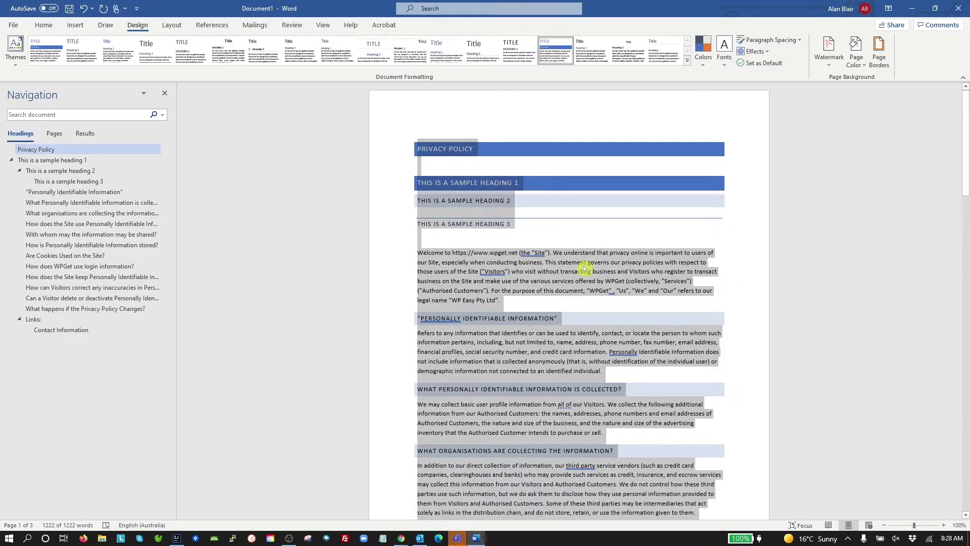
{"action": "key", "text": "alt+Tab"}
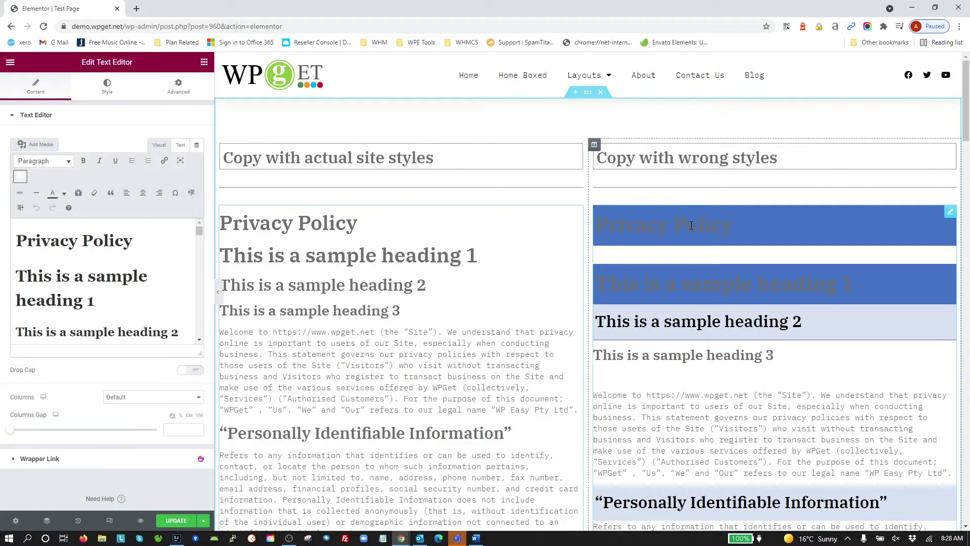
{"action": "left_click", "coordinate": [708, 296]}
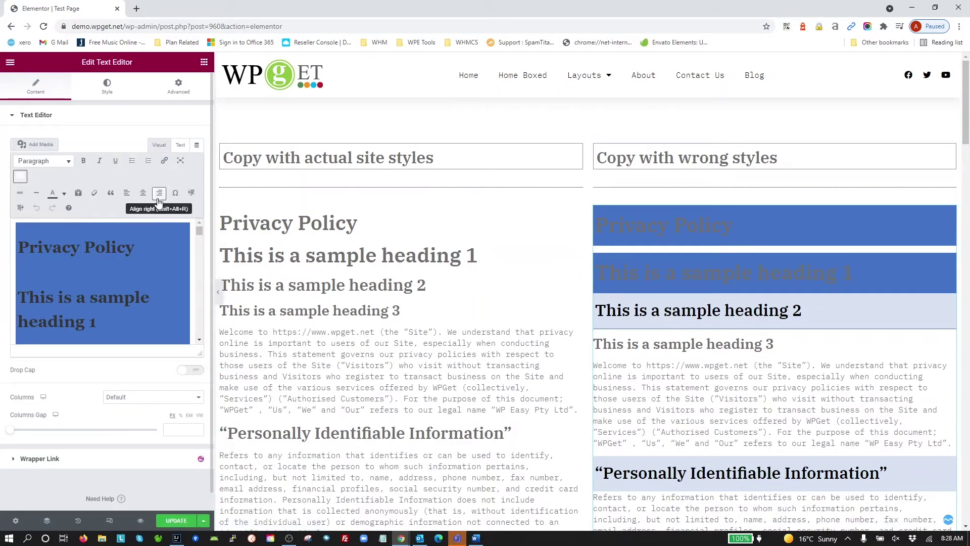
Inspect the pasted HTML source with Word's inline mso styles and select all of it
{"action": "left_click", "coordinate": [180, 145]}
{"action": "left_click_drag", "start_coordinate": [16, 181], "coordinate": [79, 190]}
{"action": "left_click", "coordinate": [39, 183]}
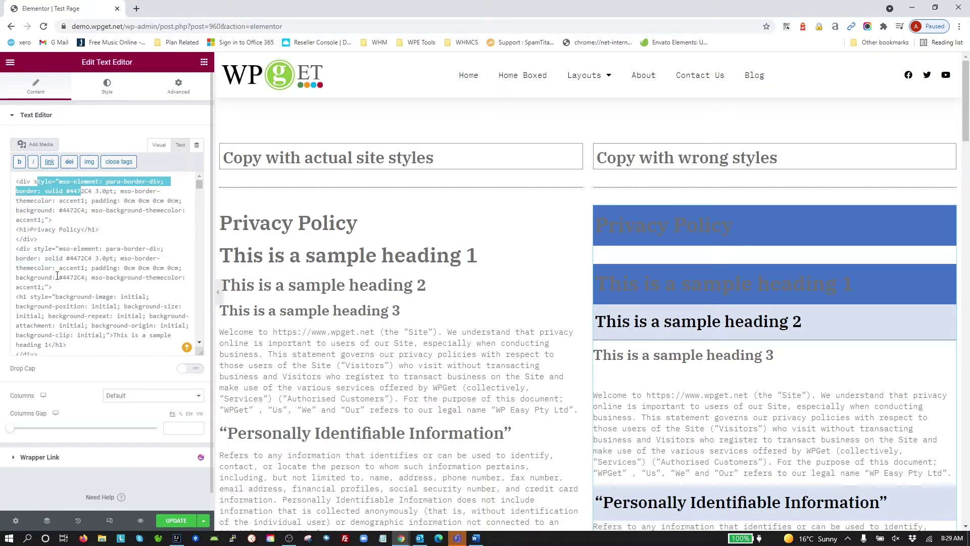
{"action": "left_click_drag", "start_coordinate": [56, 277], "coordinate": [74, 277]}
{"action": "left_click", "coordinate": [84, 283]}
{"action": "scroll", "coordinate": [102, 282], "scroll_direction": "down", "scroll_amount": 2}
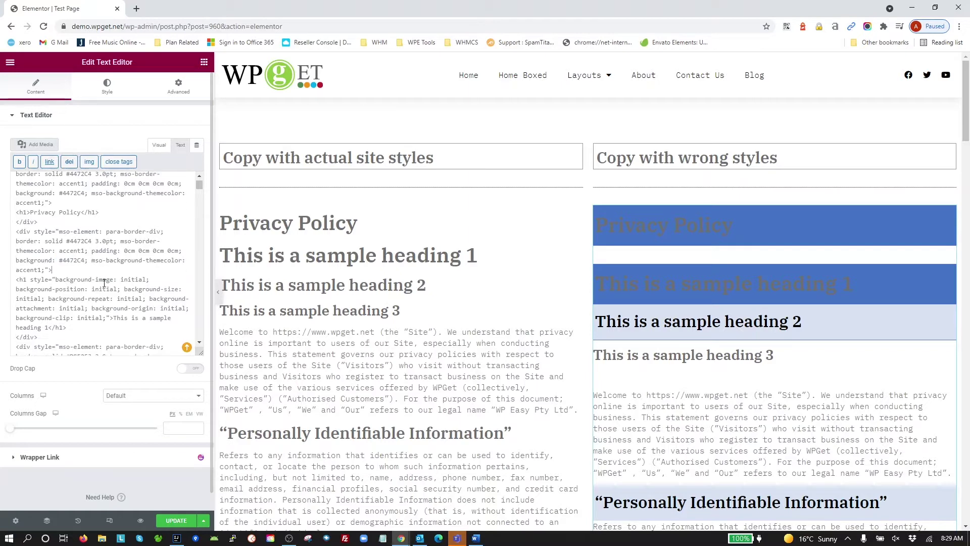
{"action": "scroll", "coordinate": [109, 282], "scroll_direction": "up", "scroll_amount": 2}
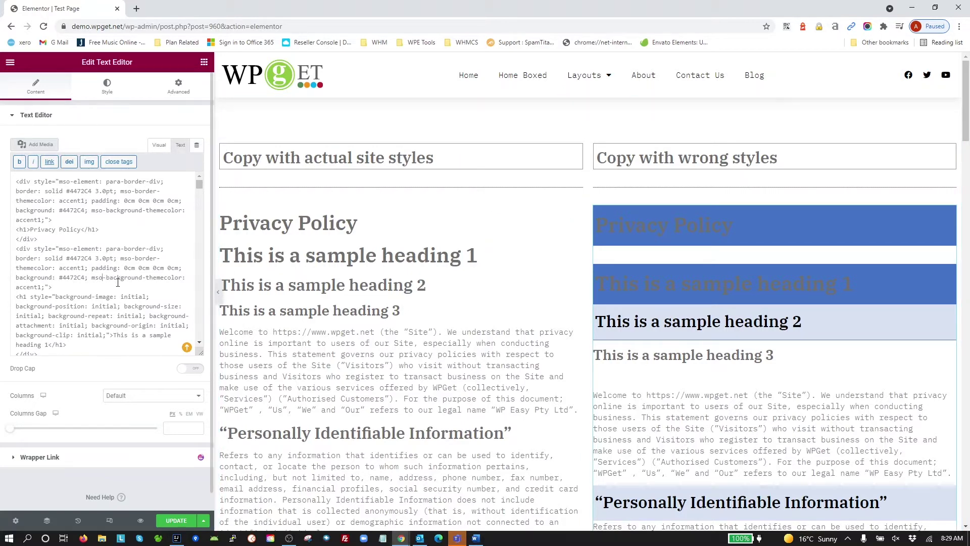
{"action": "key", "text": "ctrl+a"}
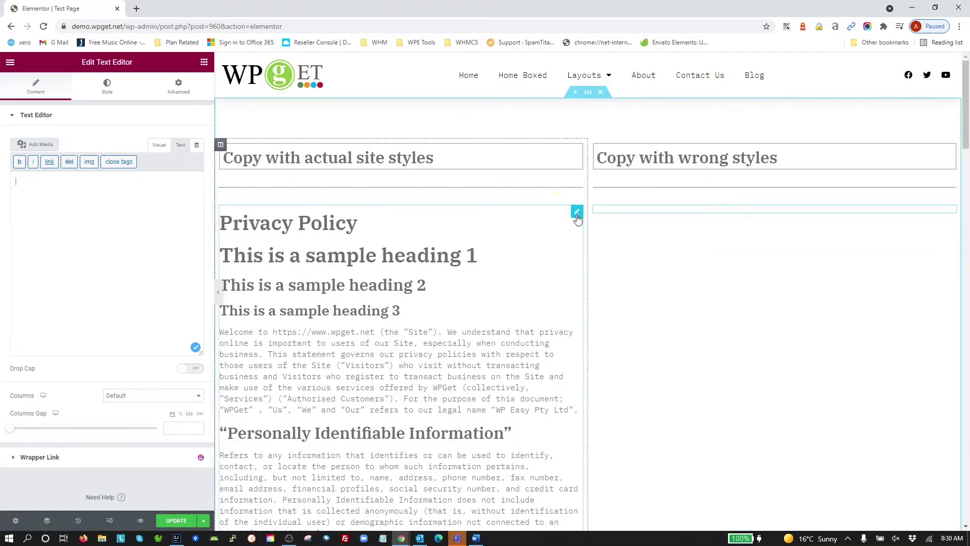
Open the empty wrong-styles widget and switch its editor to the Text tab
{"action": "left_click", "coordinate": [607, 213]}
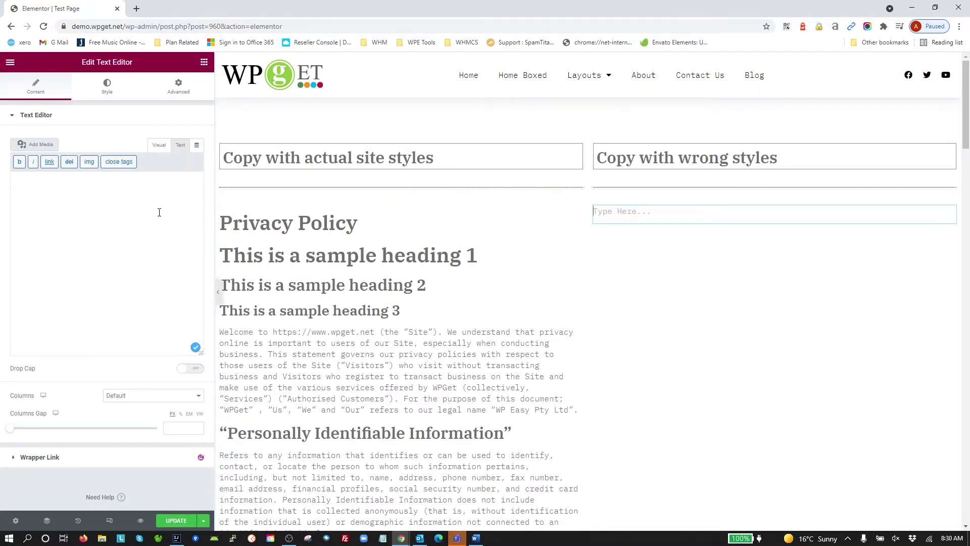
{"action": "left_click", "coordinate": [159, 147]}
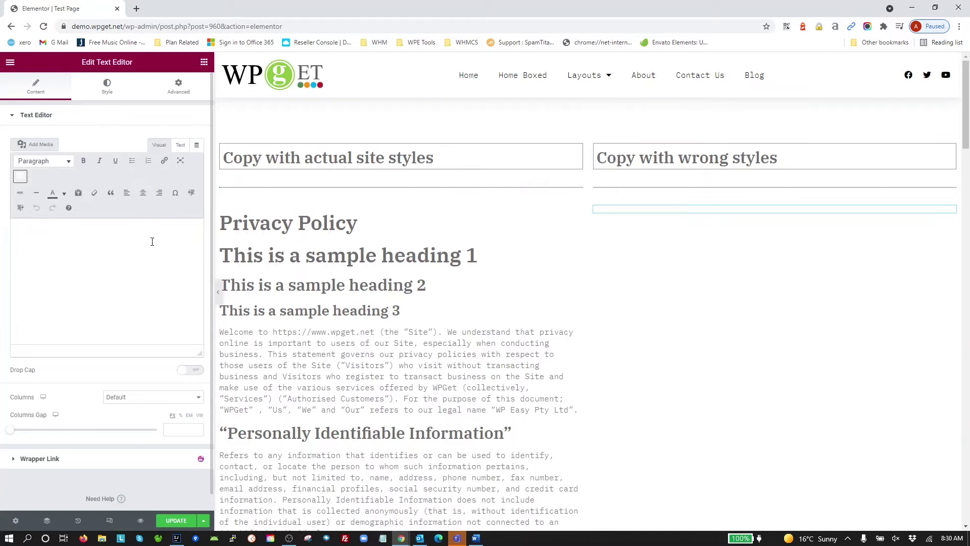
{"action": "left_click", "coordinate": [173, 147]}
{"action": "left_click", "coordinate": [160, 146]}
{"action": "left_click", "coordinate": [20, 177]}
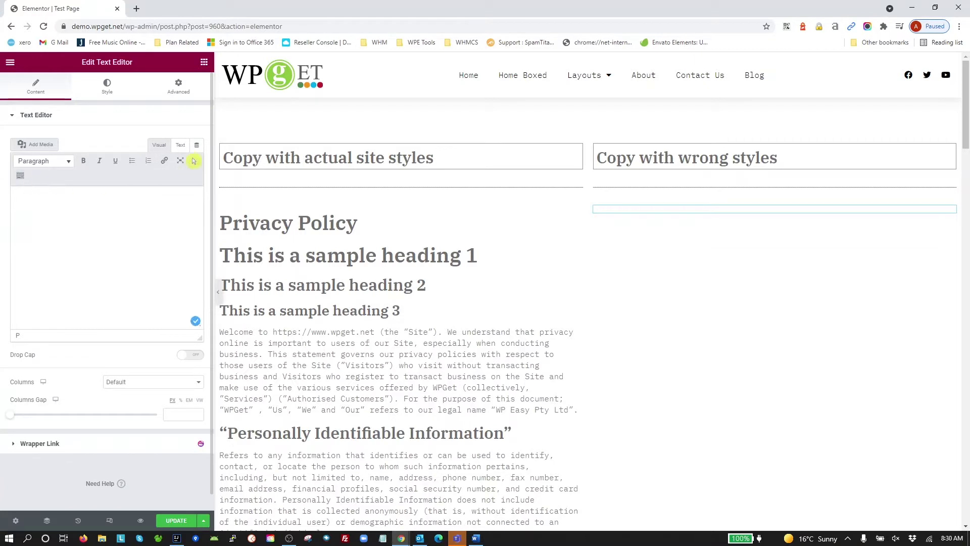
{"action": "left_click", "coordinate": [177, 146]}
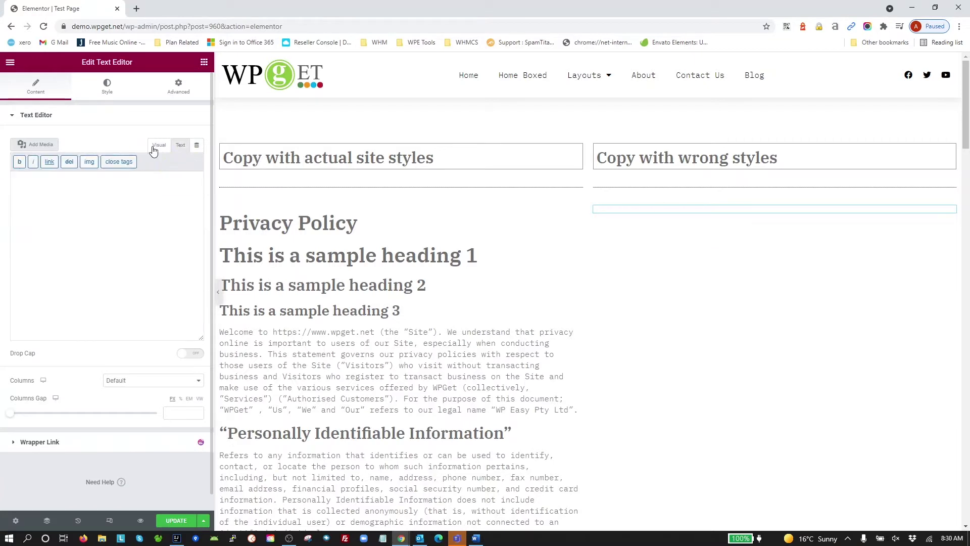
Paste the privacy policy text into the widget's Text editor
{"action": "left_click", "coordinate": [94, 202]}
{"action": "right_click", "coordinate": [94, 203]}
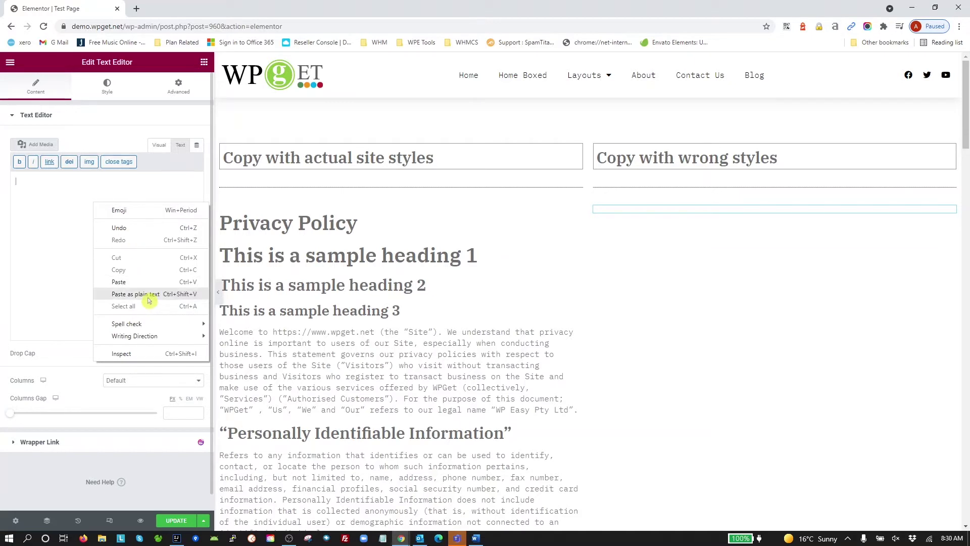
{"action": "left_click", "coordinate": [64, 214]}
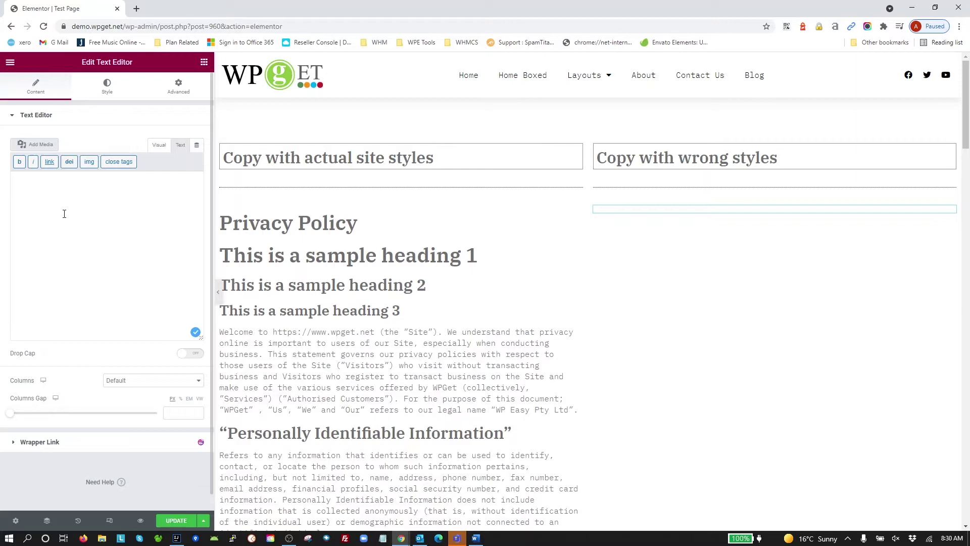
{"action": "key", "text": "ctrl+v"}
Clear the pasted text from the editor and paste the privacy policy in again
{"action": "key", "text": "alt+Tab"}
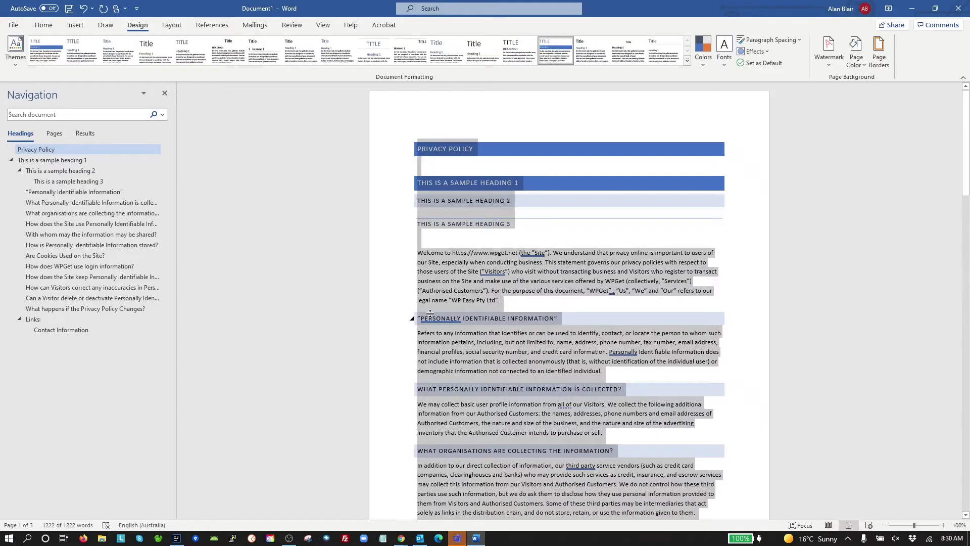
{"action": "key", "text": "alt+Tab"}
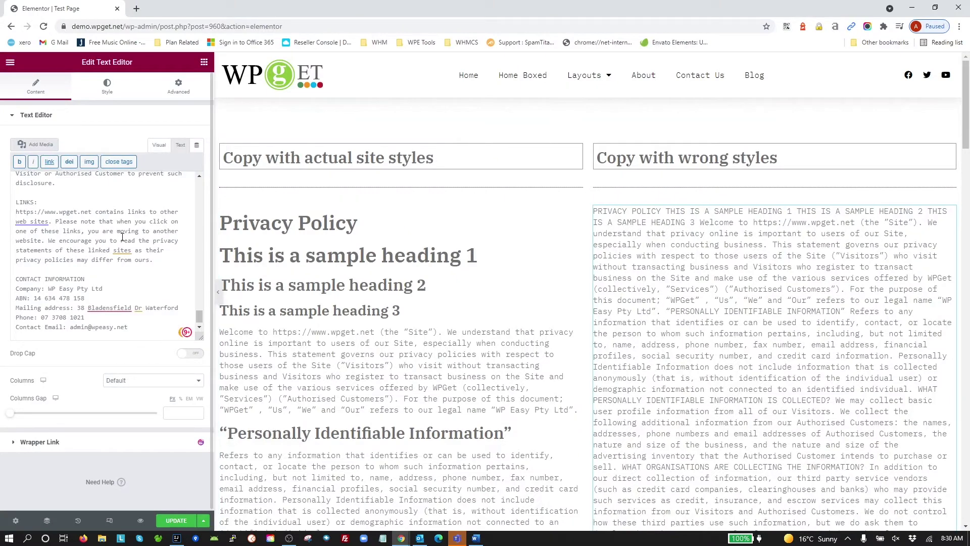
{"action": "left_click", "coordinate": [172, 232]}
{"action": "key", "text": "ctrl+a"}
{"action": "key", "text": "BackSpace"}
{"action": "key", "text": "ctrl+v"}
Look over the re-pasted text, placing the caret below the PRIVACY POLICY line
{"action": "scroll", "coordinate": [106, 191], "scroll_direction": "up", "scroll_amount": 10}
{"action": "left_click_drag", "start_coordinate": [200, 267], "coordinate": [197, 178]}
{"action": "left_click", "coordinate": [28, 192]}
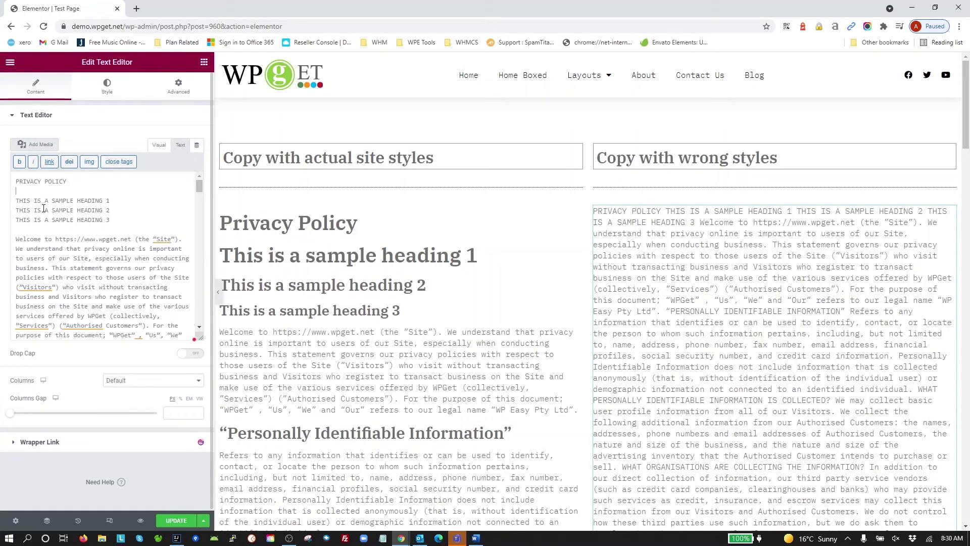
{"action": "scroll", "coordinate": [80, 277], "scroll_direction": "down", "scroll_amount": 10}
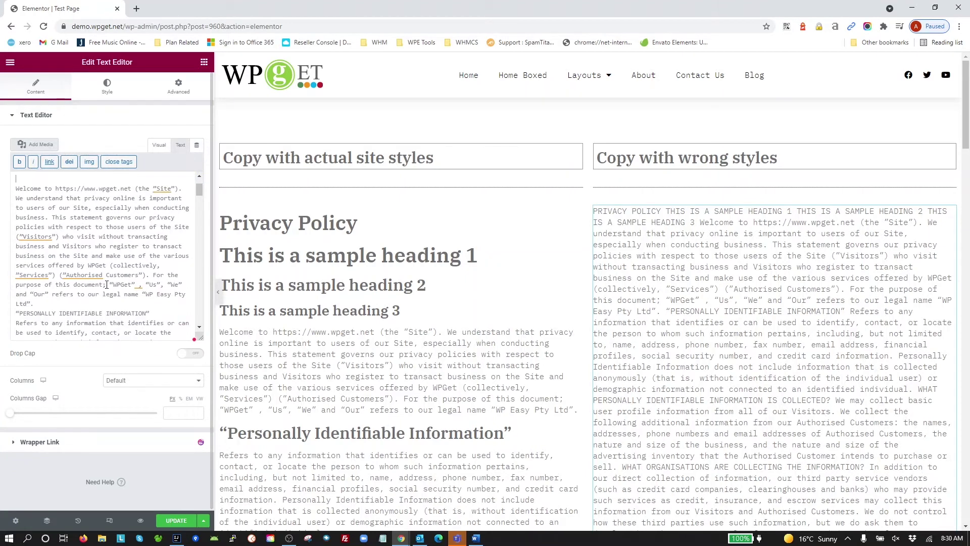
{"action": "scroll", "coordinate": [110, 291], "scroll_direction": "down", "scroll_amount": 10}
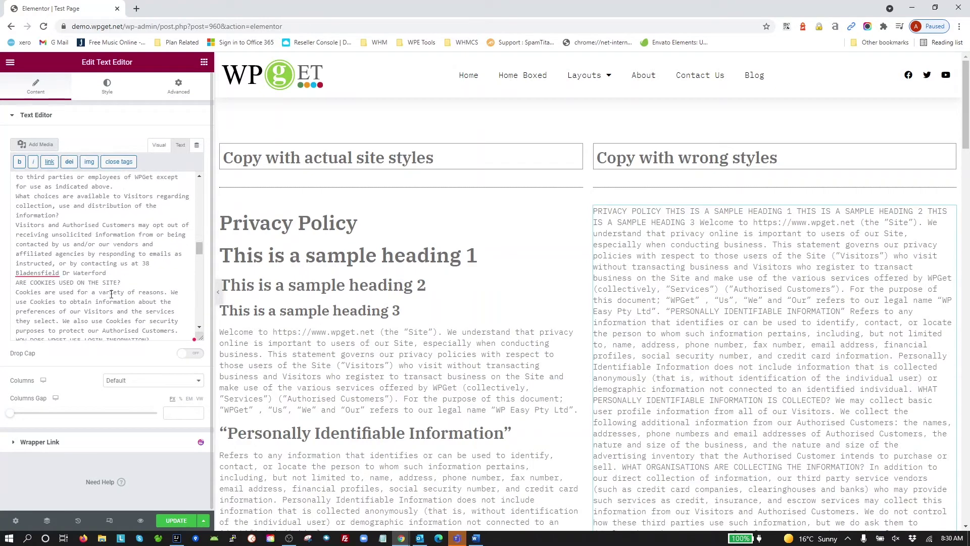
{"action": "scroll", "coordinate": [112, 294], "scroll_direction": "up", "scroll_amount": 4}
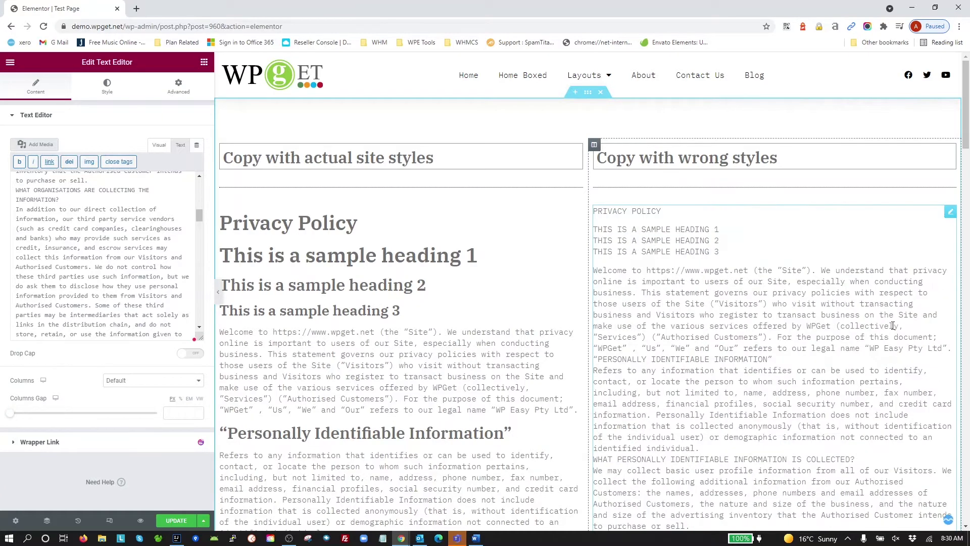
Reopen the wrong-styles widget in the Text tab and delete all its uppercase text
{"action": "left_click", "coordinate": [515, 301]}
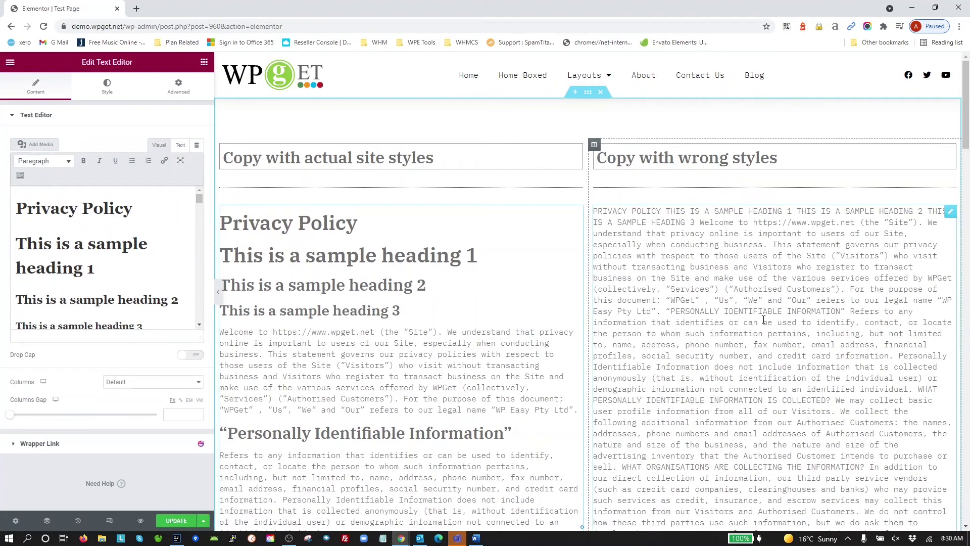
{"action": "left_click", "coordinate": [760, 326]}
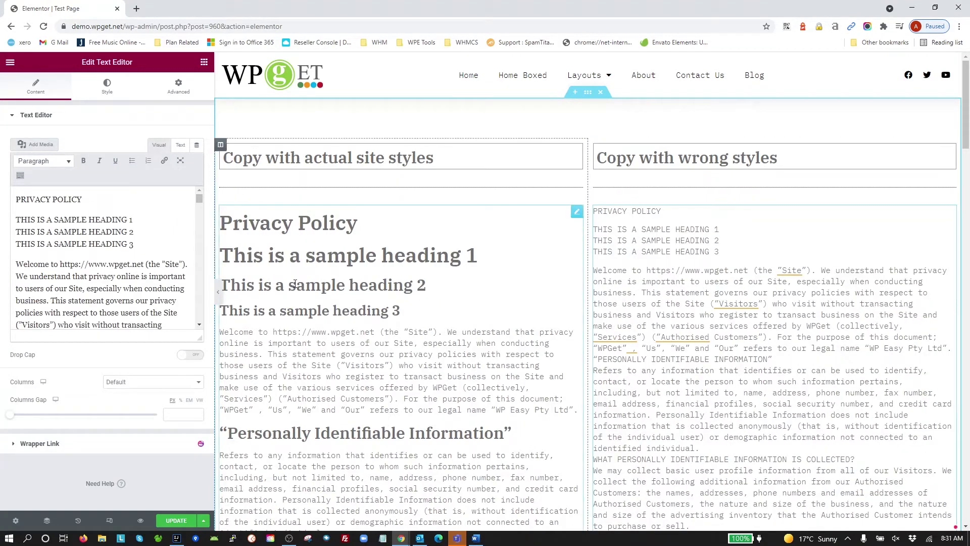
{"action": "left_click", "coordinate": [183, 145]}
{"action": "key", "text": "ctrl+a"}
{"action": "key", "text": "Delete"}
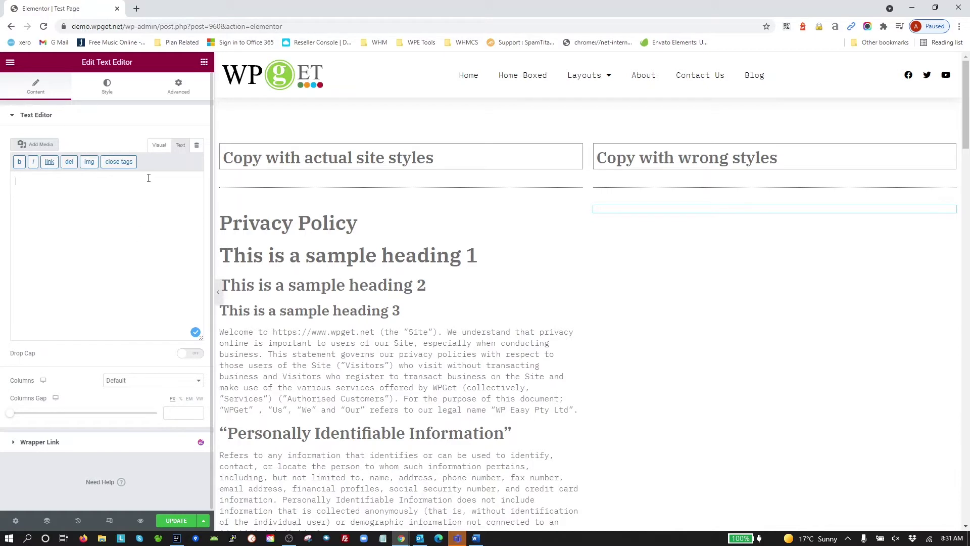
Turn on Paste as text in the Visual editor's extra toolbar and paste the privacy policy
{"action": "left_click", "coordinate": [159, 146]}
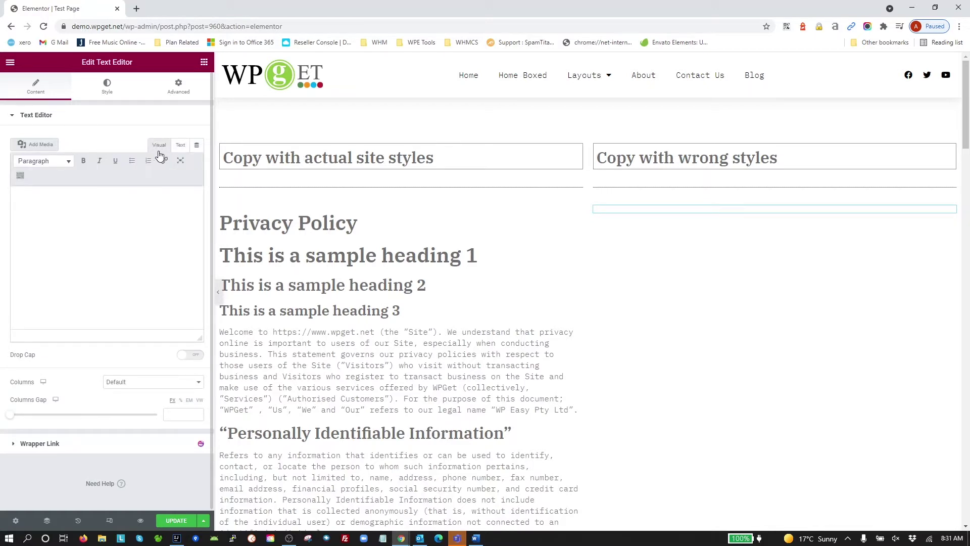
{"action": "left_click", "coordinate": [19, 177]}
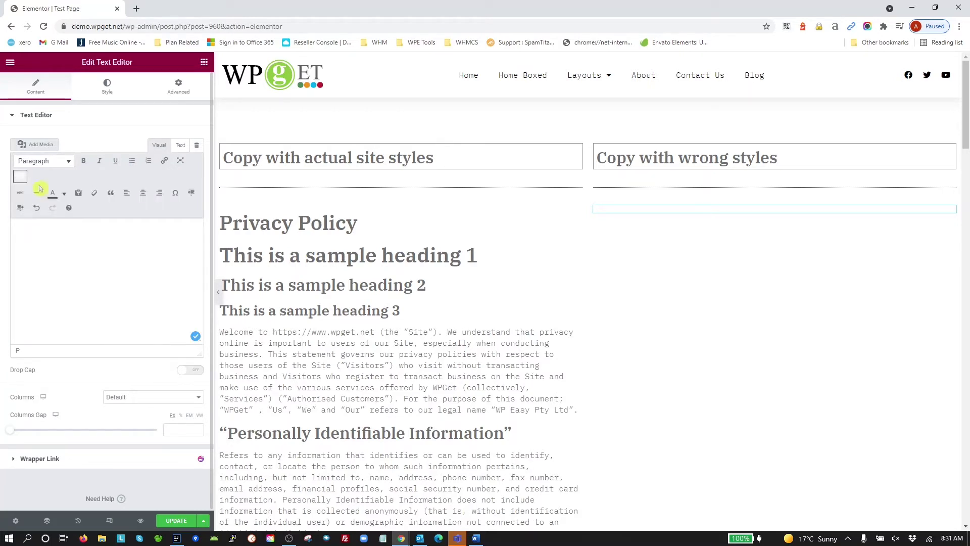
{"action": "left_click", "coordinate": [79, 196]}
{"action": "key", "text": "ctrl+v"}
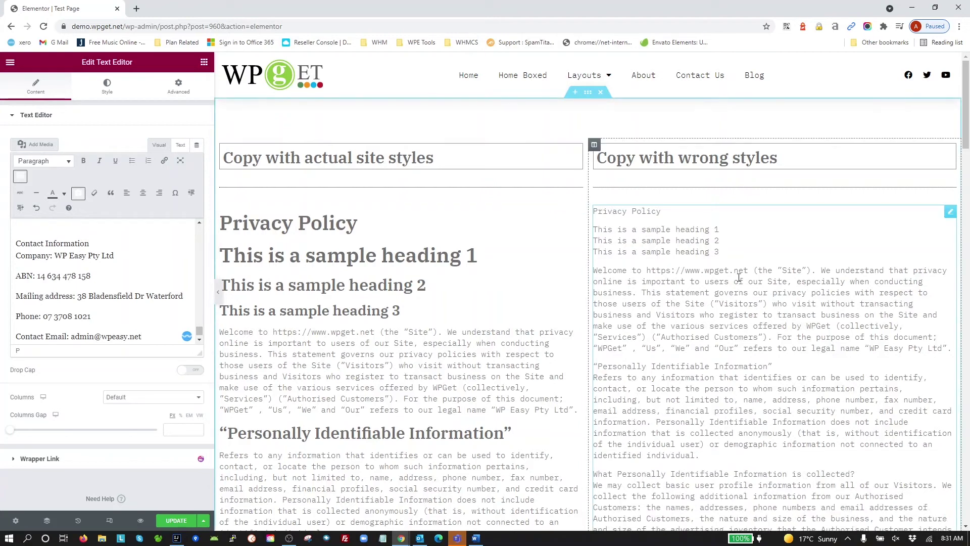
{"action": "left_click", "coordinate": [680, 278]}
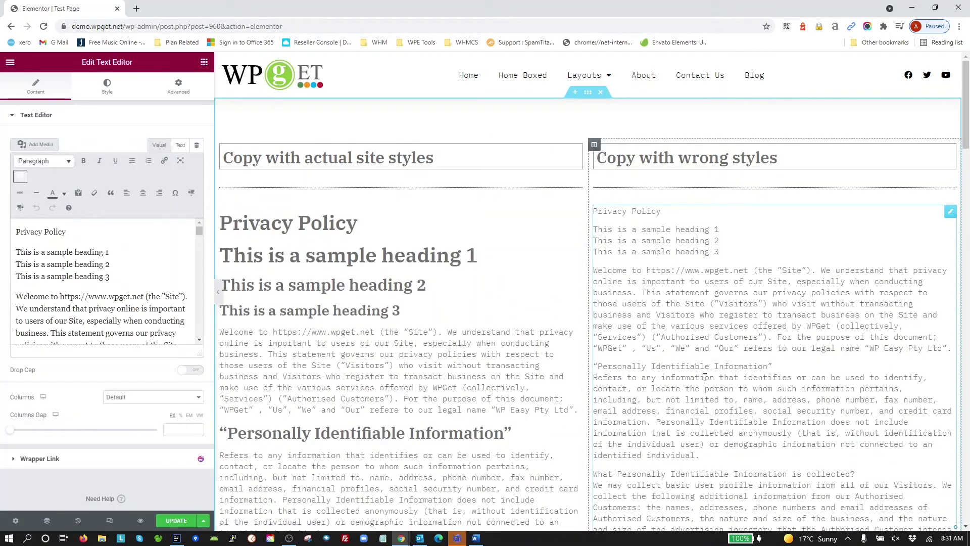
{"action": "scroll", "coordinate": [697, 328], "scroll_direction": "down", "scroll_amount": 10}
{"action": "scroll", "coordinate": [712, 384], "scroll_direction": "down", "scroll_amount": 15}
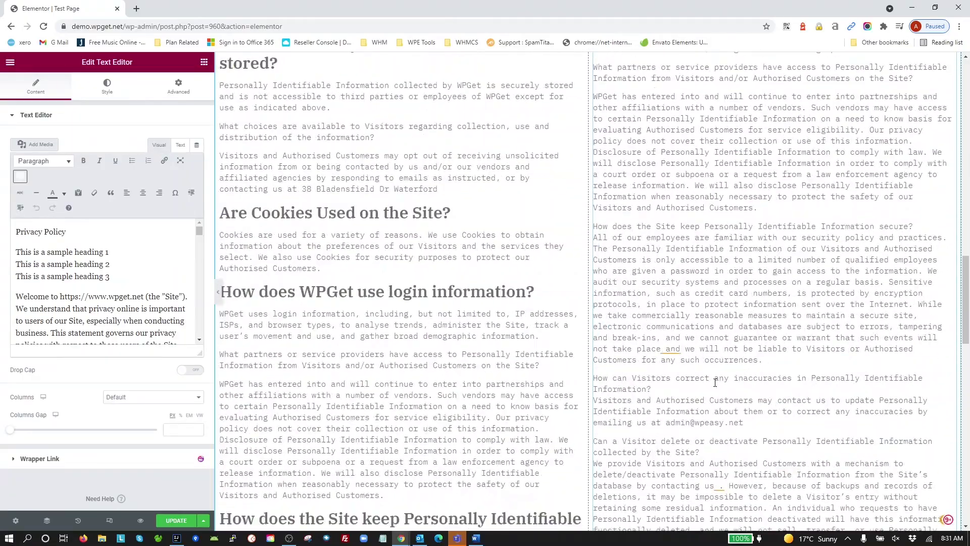
{"action": "scroll", "coordinate": [722, 386], "scroll_direction": "up", "scroll_amount": 15}
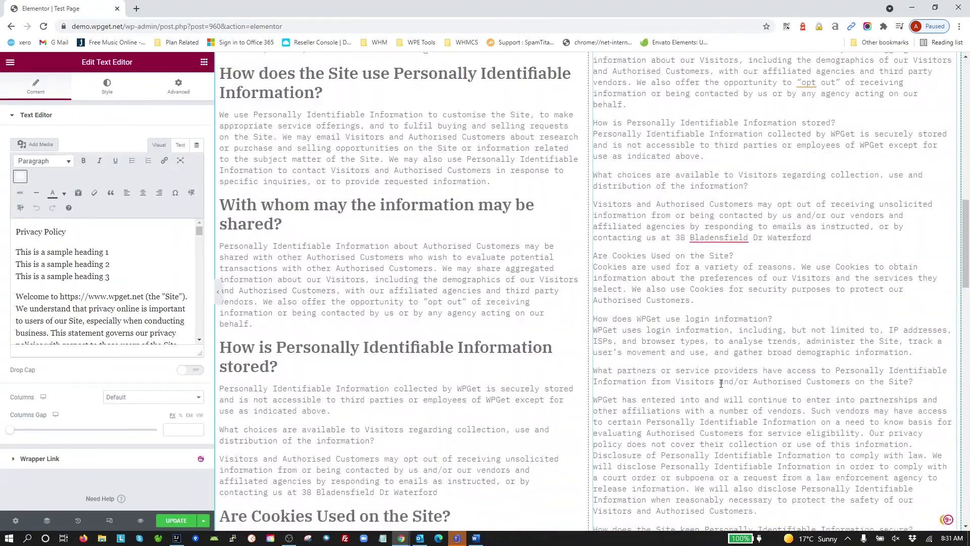
{"action": "left_click", "coordinate": [181, 145]}
{"action": "left_click", "coordinate": [158, 146]}
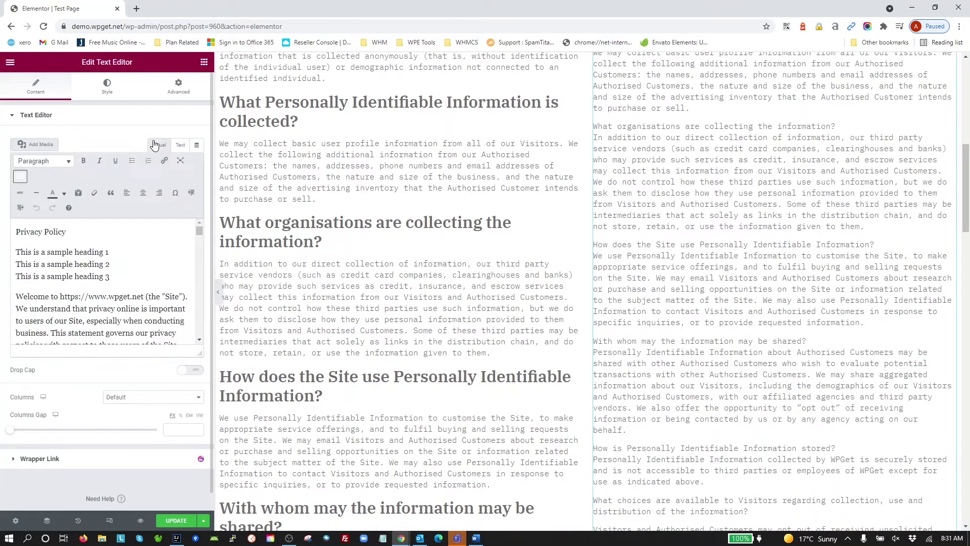
{"action": "left_click", "coordinate": [20, 176]}
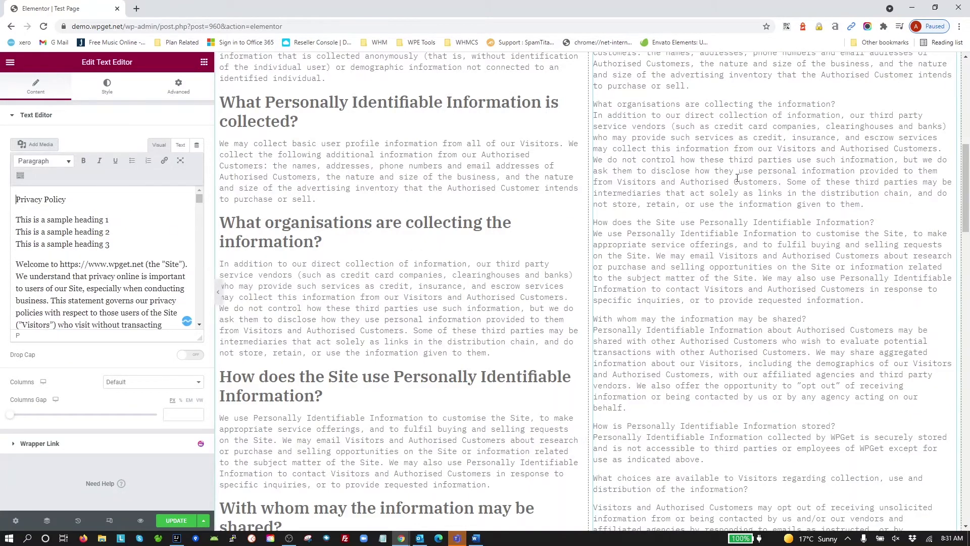
{"action": "scroll", "coordinate": [733, 182], "scroll_direction": "up", "scroll_amount": 10}
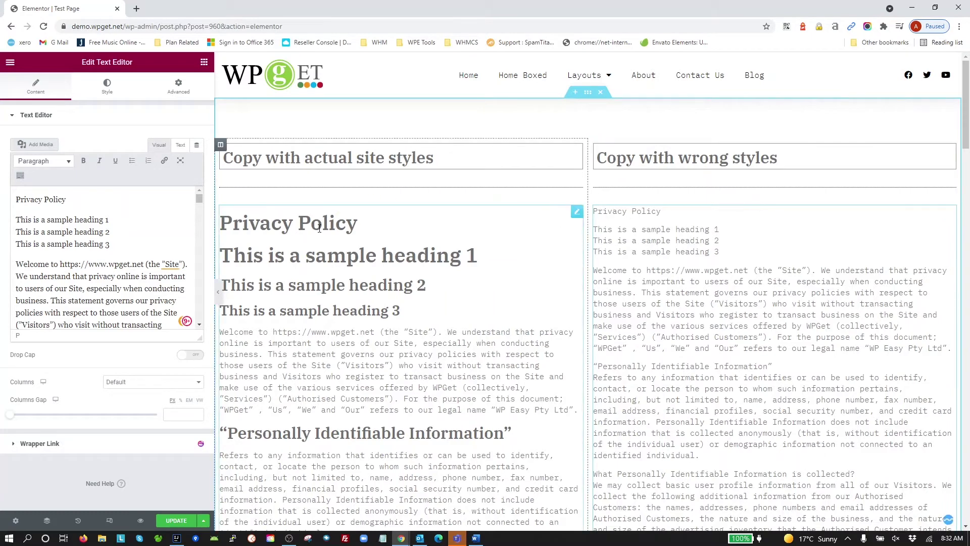
{"action": "left_click", "coordinate": [319, 229]}
{"action": "left_click", "coordinate": [111, 213]}
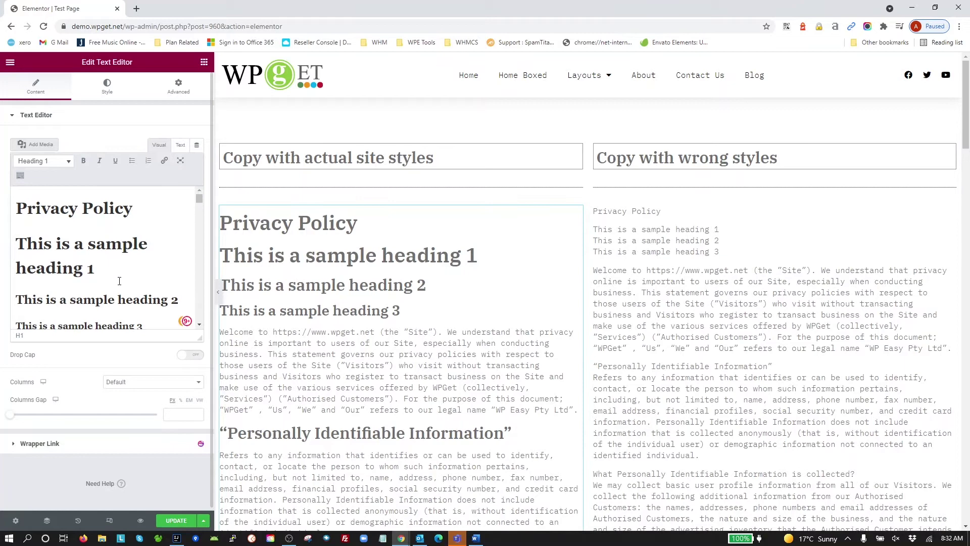
{"action": "left_click", "coordinate": [134, 300]}
{"action": "left_click", "coordinate": [661, 216]}
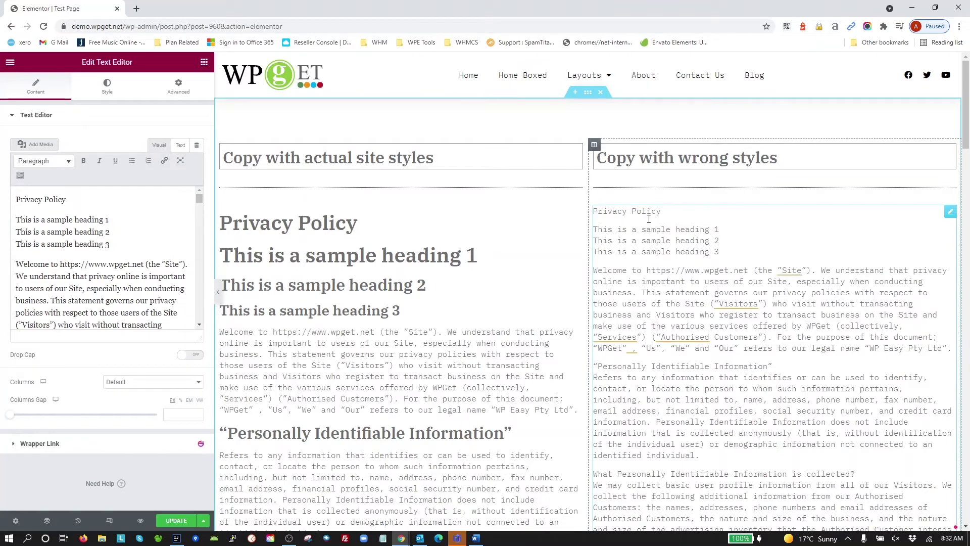
{"action": "left_click_drag", "start_coordinate": [661, 212], "coordinate": [593, 219]}
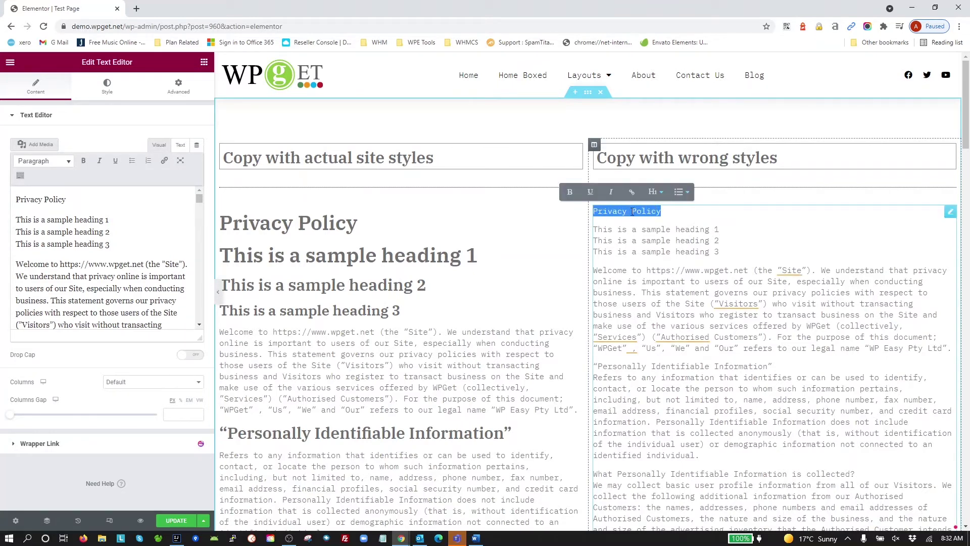
{"action": "left_click", "coordinate": [657, 195]}
{"action": "left_click", "coordinate": [534, 192]}
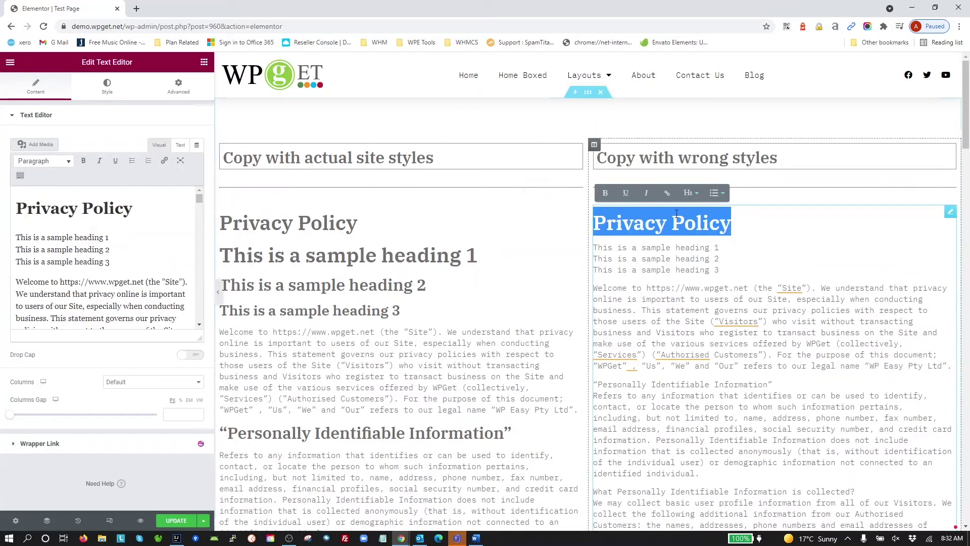
{"action": "left_click", "coordinate": [716, 249]}
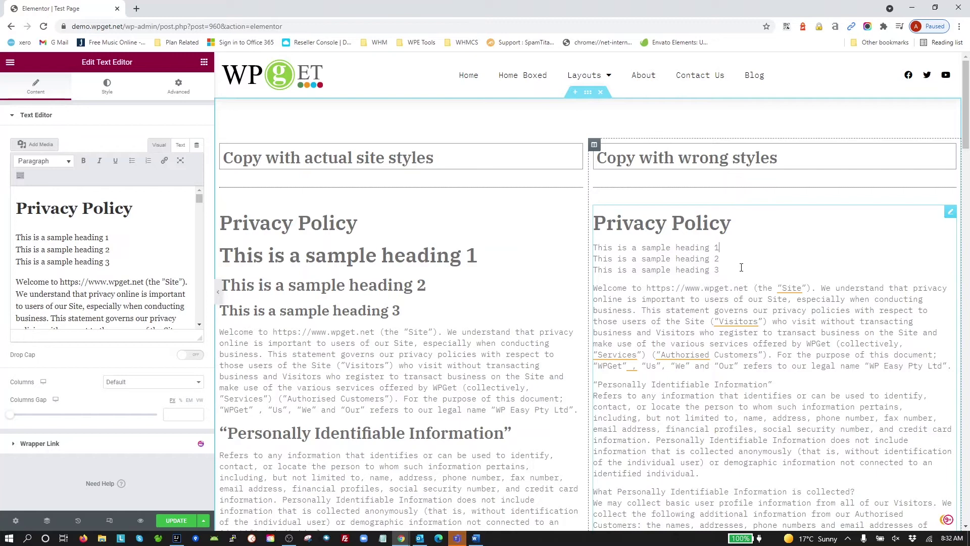
{"action": "left_click_drag", "start_coordinate": [721, 247], "coordinate": [596, 248]}
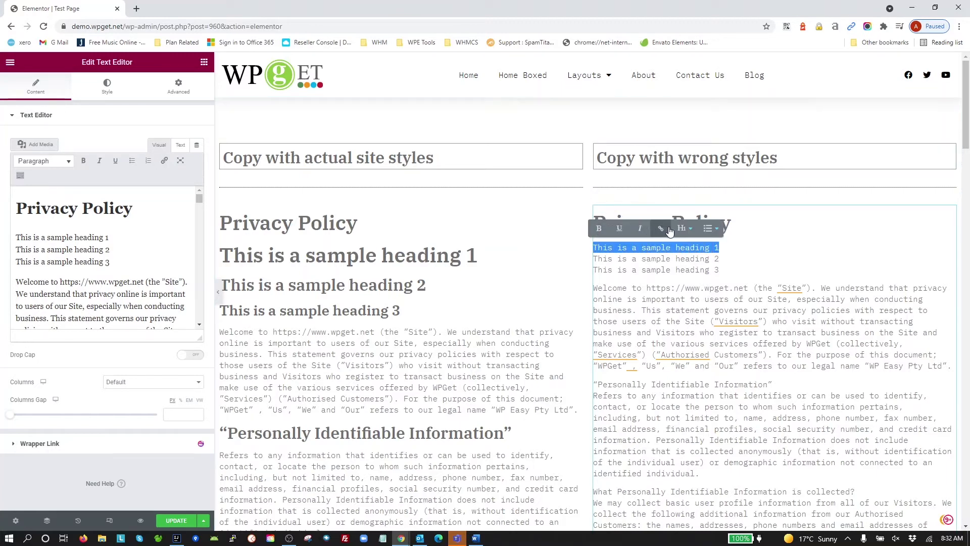
{"action": "left_click", "coordinate": [685, 228]}
{"action": "left_click", "coordinate": [563, 227]}
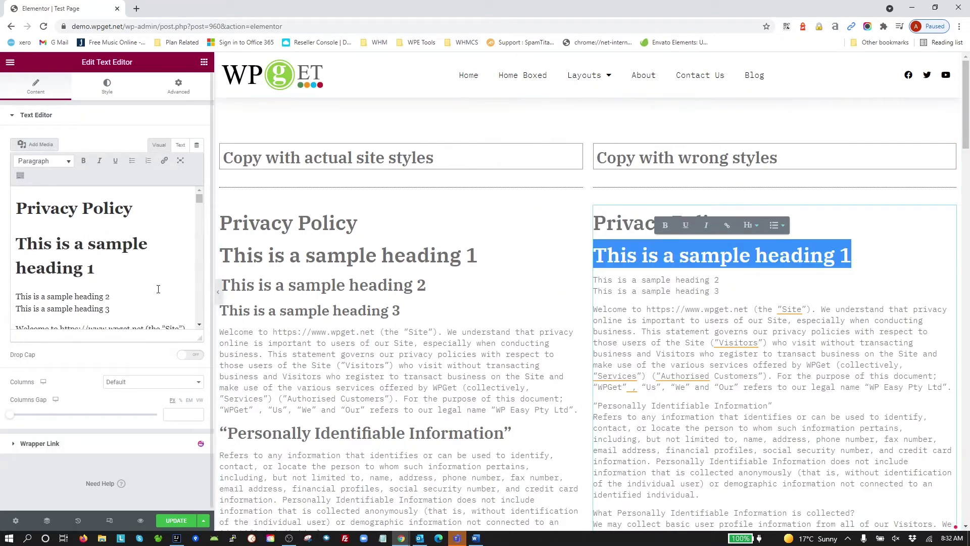
{"action": "left_click", "coordinate": [114, 297]}
{"action": "left_click_drag", "start_coordinate": [111, 296], "coordinate": [6, 300]}
{"action": "left_click", "coordinate": [33, 163]}
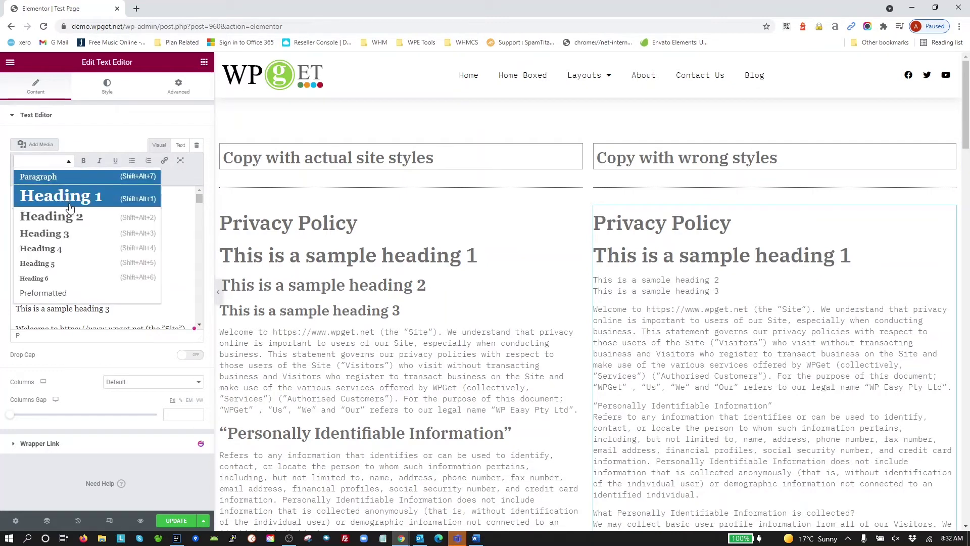
{"action": "left_click", "coordinate": [48, 217]}
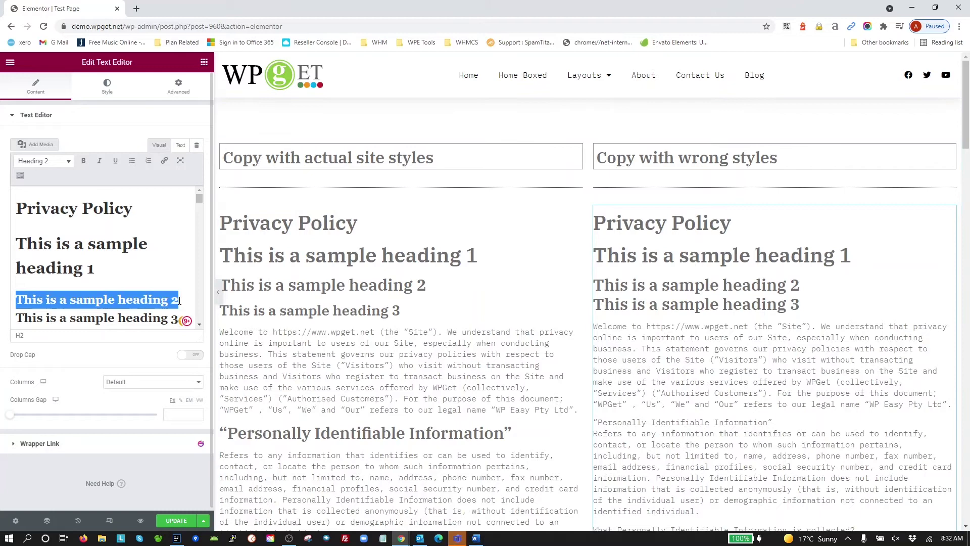
{"action": "key", "text": "ctrl+z"}
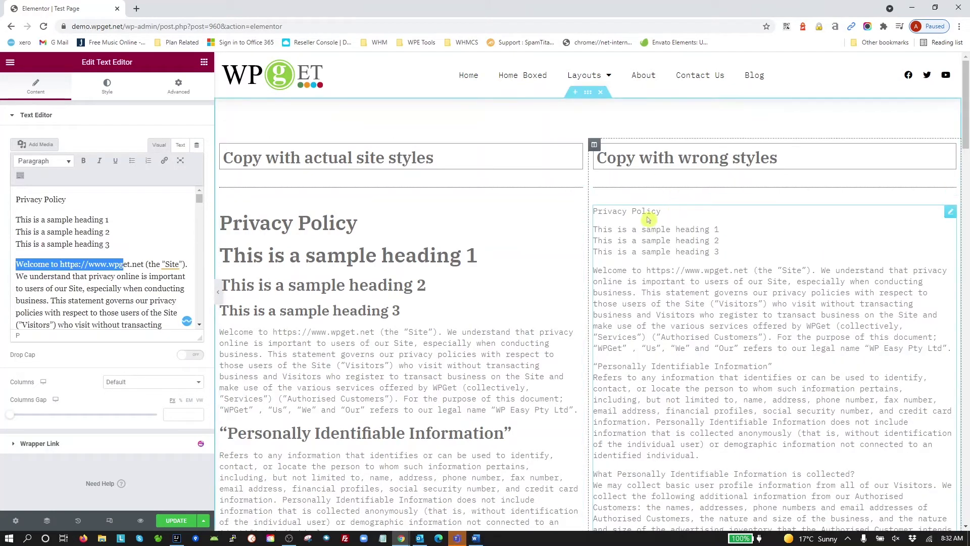
Split sample headings 1, 2 and 3 into separate paragraphs, then select the heading 1 line
{"action": "left_click", "coordinate": [172, 263]}
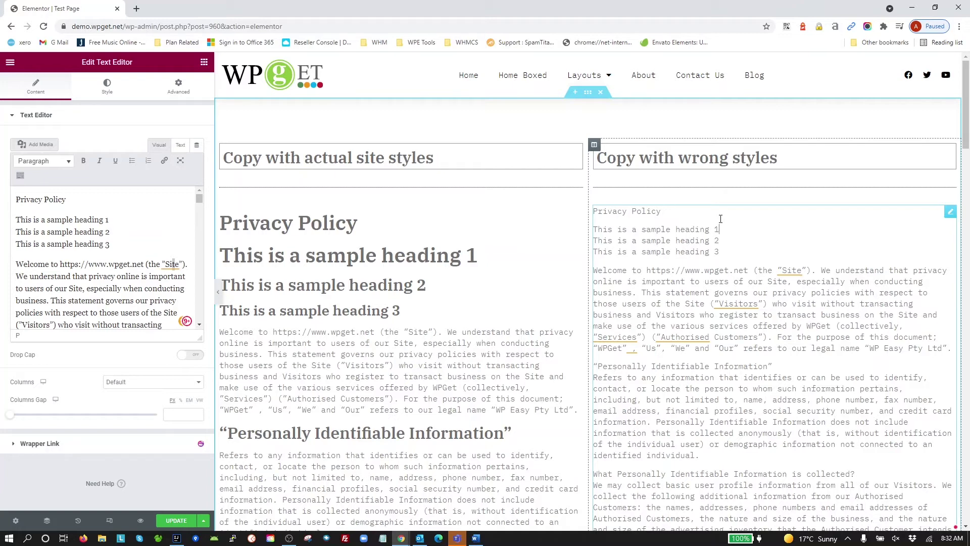
{"action": "key", "text": "Delete"}
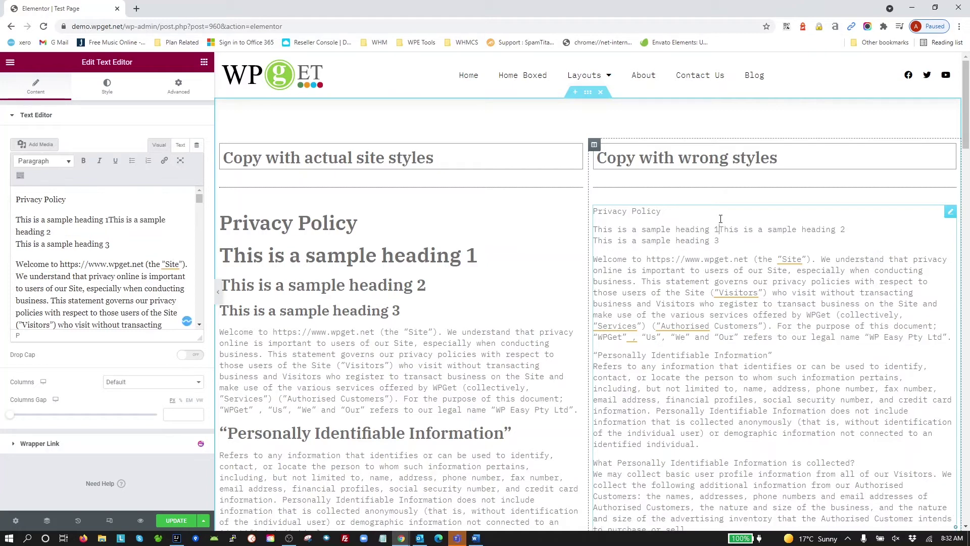
{"action": "key", "text": "Return"}
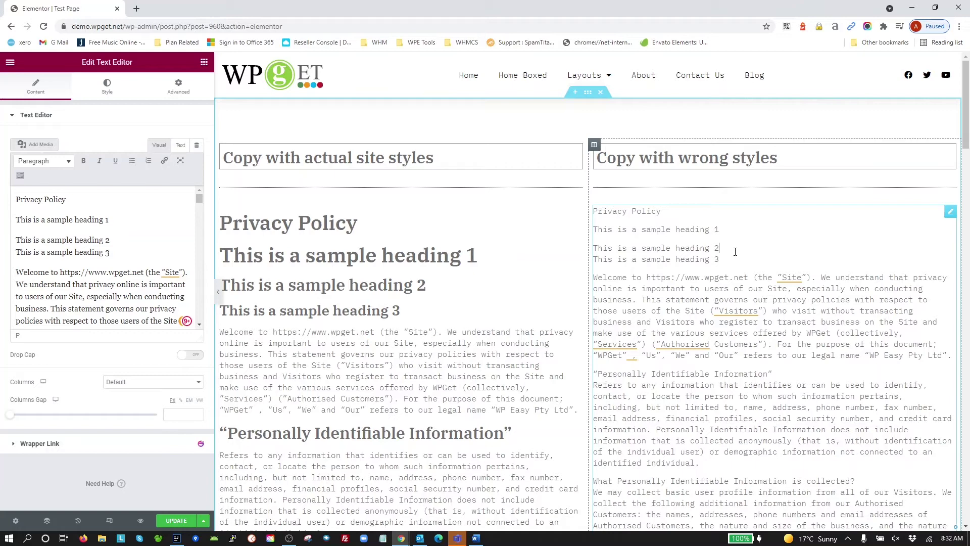
{"action": "key", "text": "End"}
{"action": "key", "text": "Delete"}
{"action": "key", "text": "Return"}
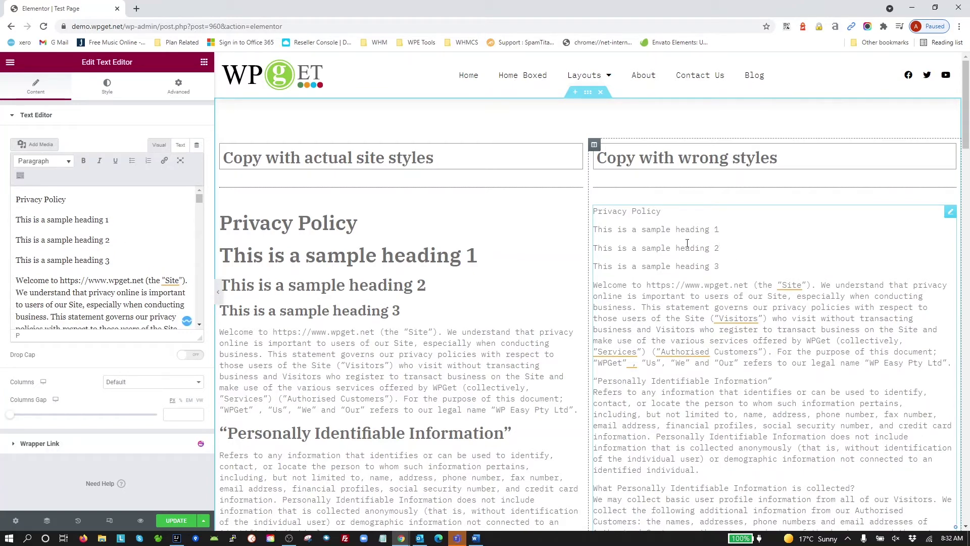
{"action": "left_click_drag", "start_coordinate": [722, 229], "coordinate": [589, 229]}
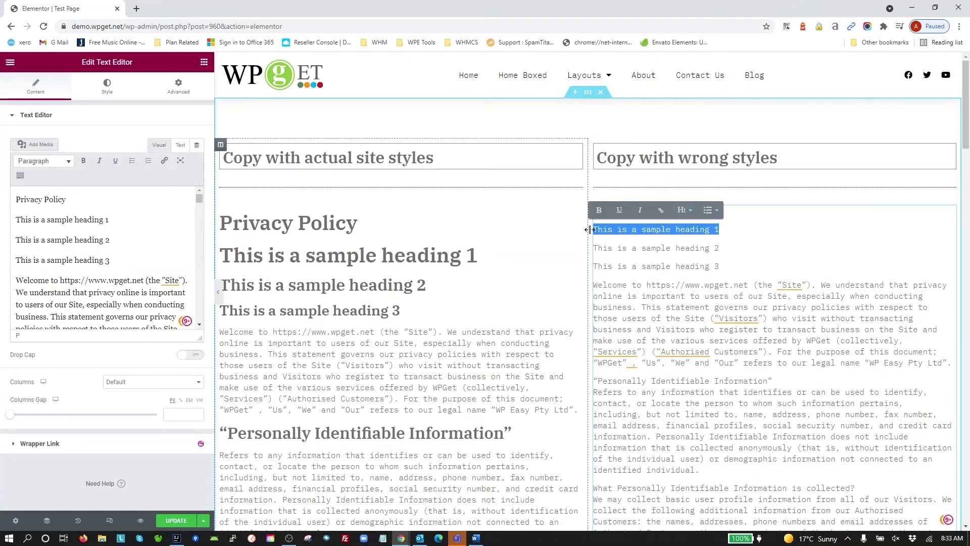
Format sample headings 1, 2, 3 as H1, H2, H3 and Privacy Policy as H1
{"action": "left_click", "coordinate": [681, 210]}
{"action": "left_click", "coordinate": [564, 213]}
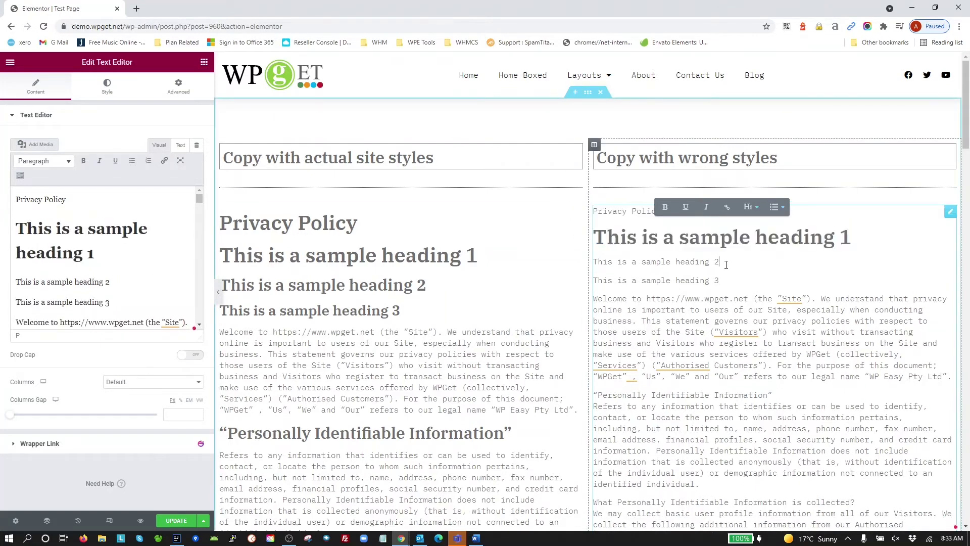
{"action": "left_click_drag", "start_coordinate": [726, 264], "coordinate": [592, 262]}
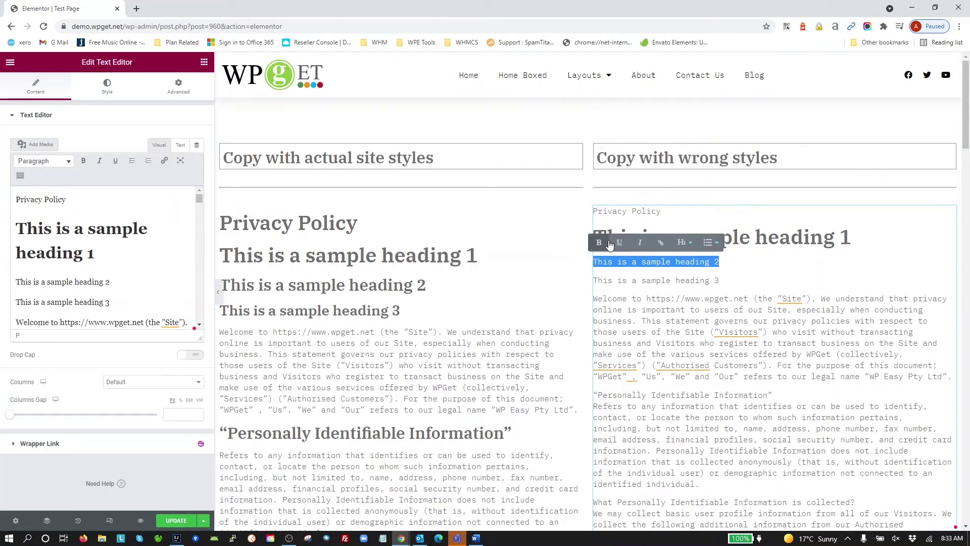
{"action": "left_click", "coordinate": [685, 243]}
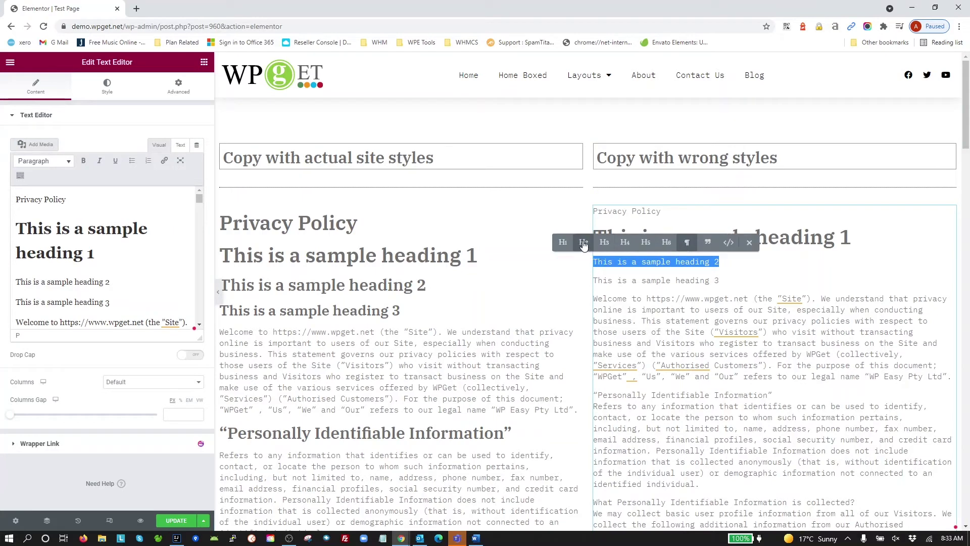
{"action": "left_click", "coordinate": [584, 242]}
{"action": "left_click_drag", "start_coordinate": [722, 289], "coordinate": [591, 289]}
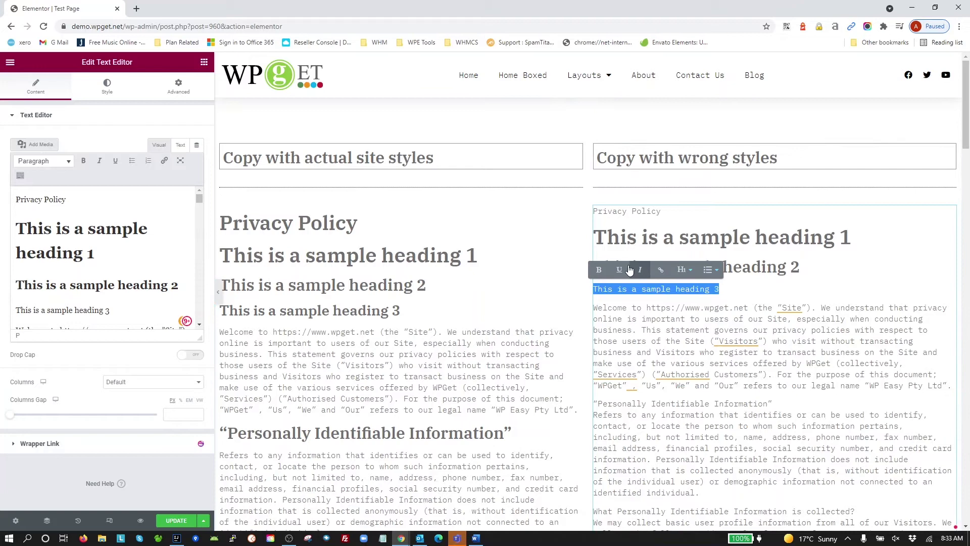
{"action": "left_click", "coordinate": [682, 269]}
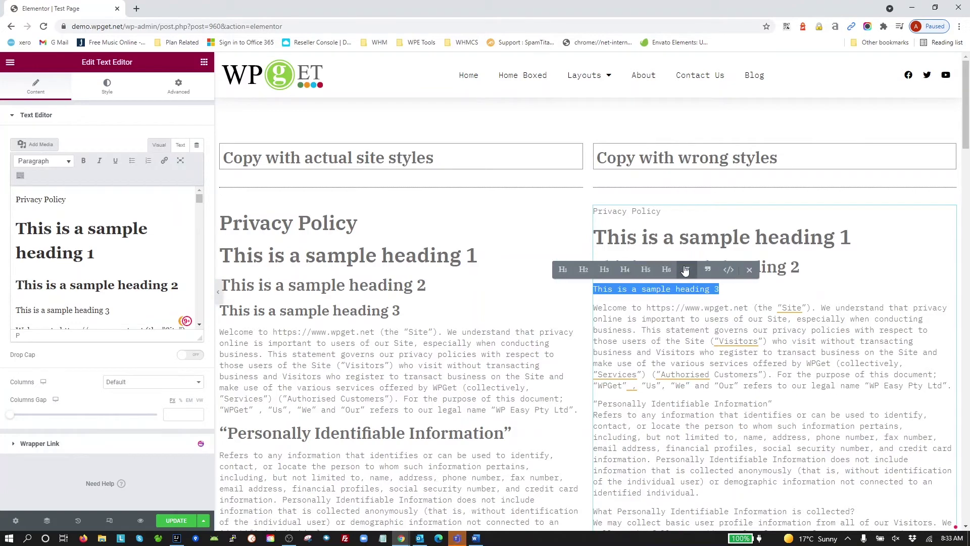
{"action": "left_click", "coordinate": [605, 269]}
{"action": "left_click_drag", "start_coordinate": [663, 211], "coordinate": [594, 211]}
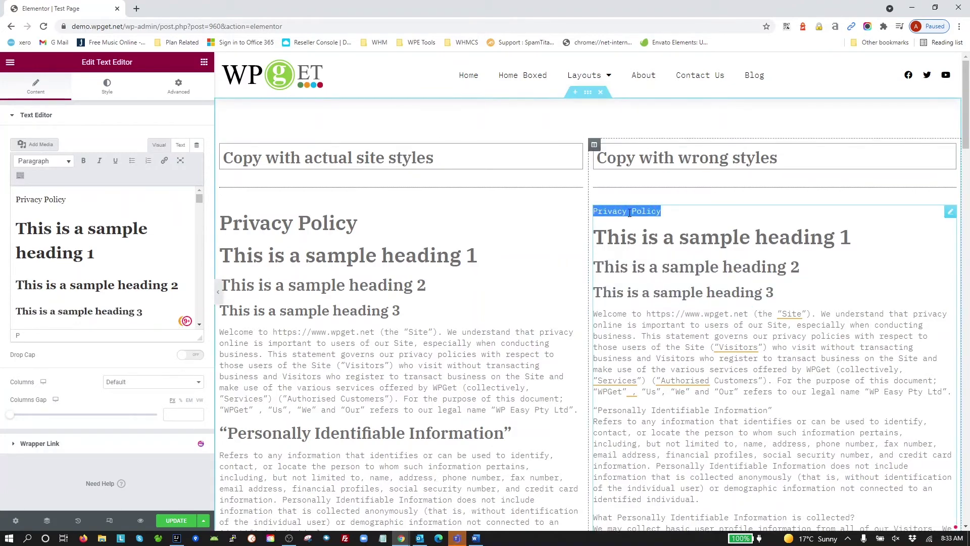
{"action": "left_click", "coordinate": [653, 193]}
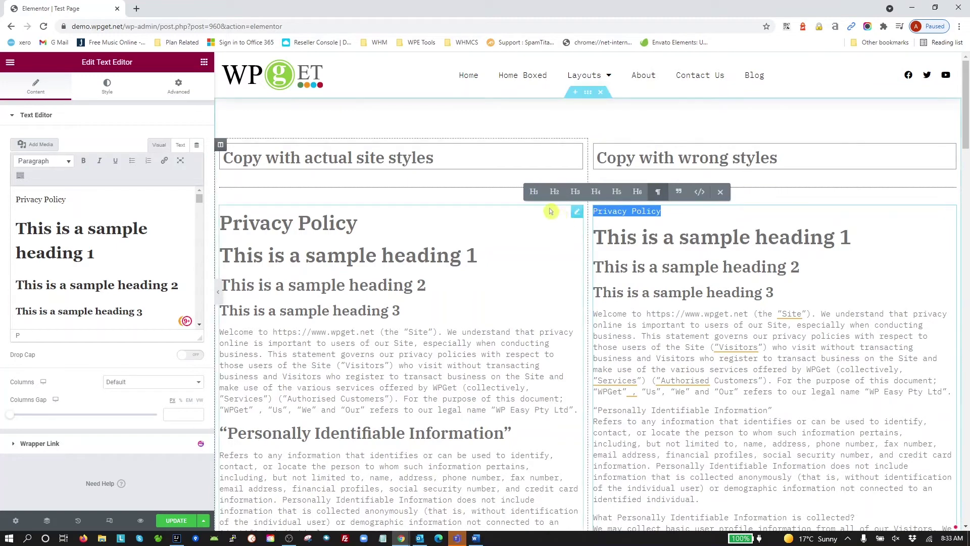
{"action": "left_click", "coordinate": [534, 192]}
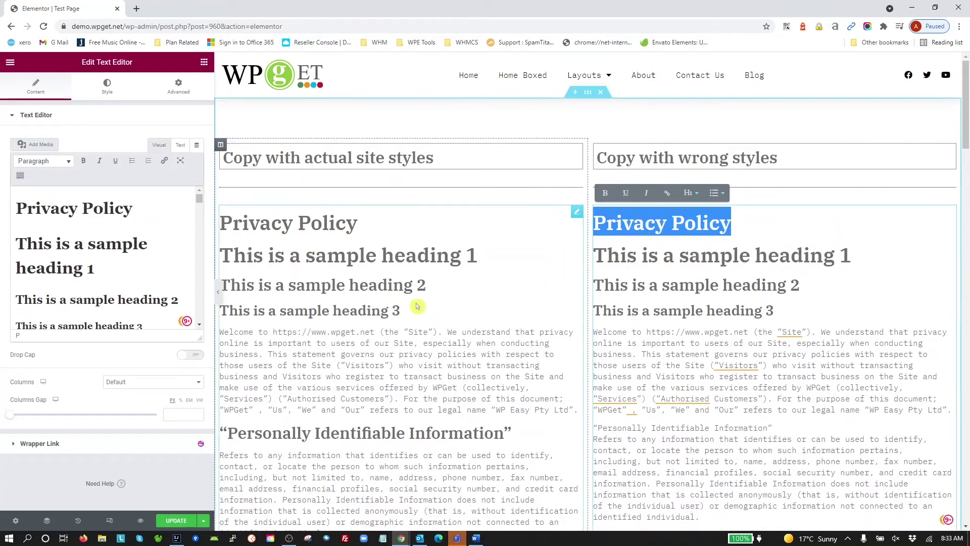
{"action": "left_click", "coordinate": [637, 353]}
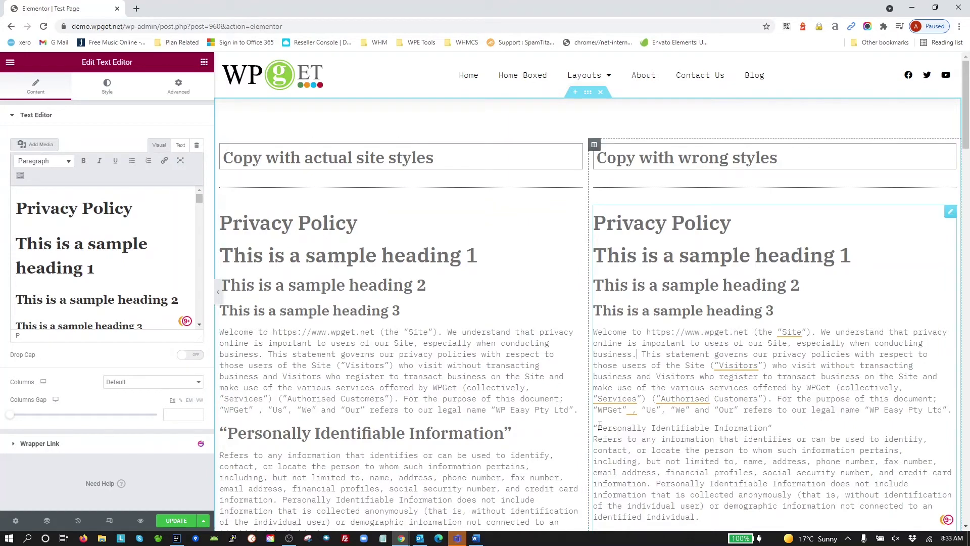
Confirm 'Personally Identifiable Information' is Heading 2 in the site-styled column
{"action": "left_click", "coordinate": [423, 444]}
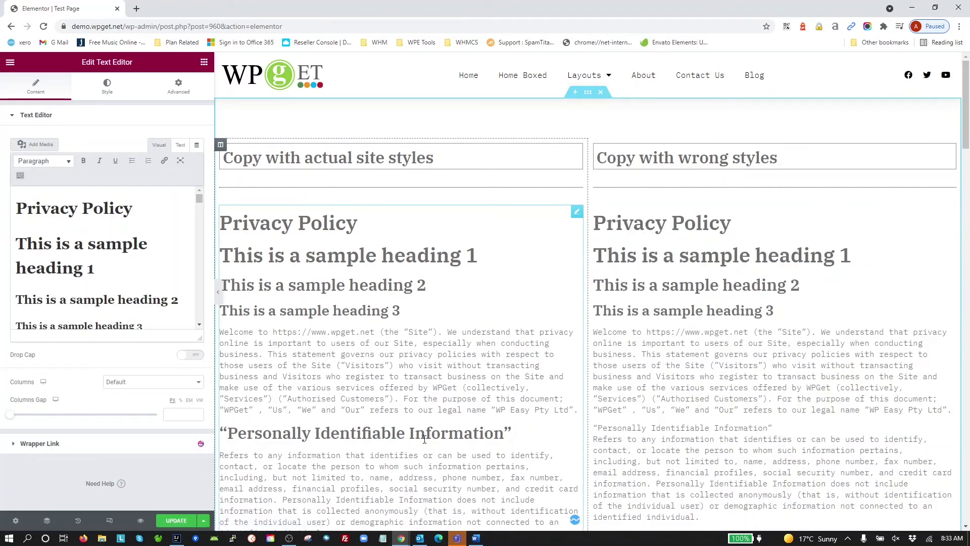
{"action": "scroll", "coordinate": [71, 318], "scroll_direction": "down", "scroll_amount": 5}
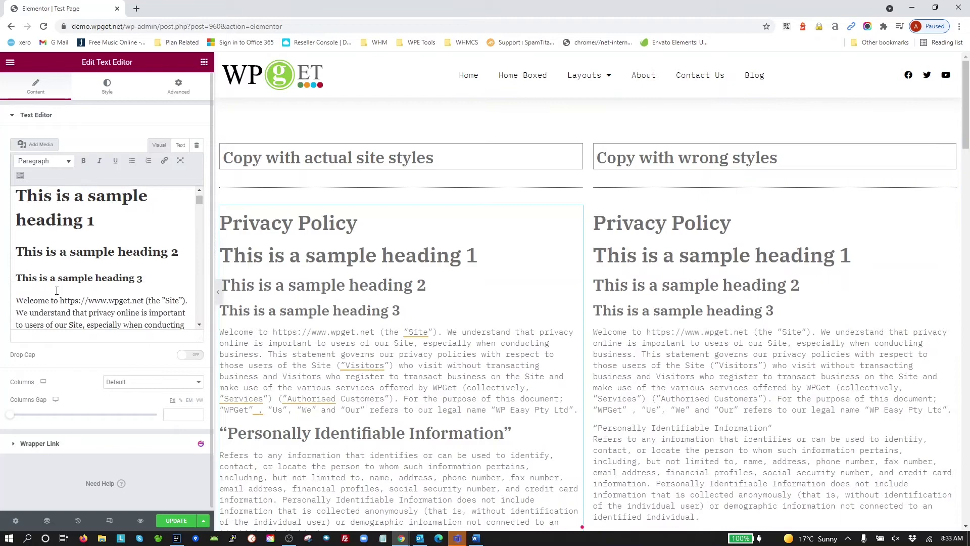
{"action": "left_click", "coordinate": [58, 311]}
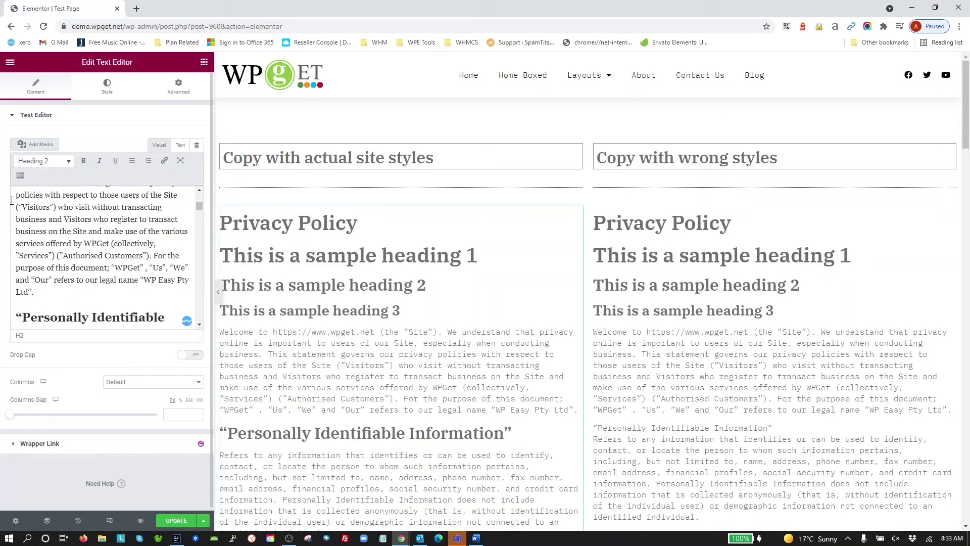
Make 'Personally Identifiable Information' and 'What Personally Identifiable Information is collected?' H2 headings
{"action": "left_click", "coordinate": [640, 376]}
{"action": "left_click_drag", "start_coordinate": [773, 428], "coordinate": [597, 432]}
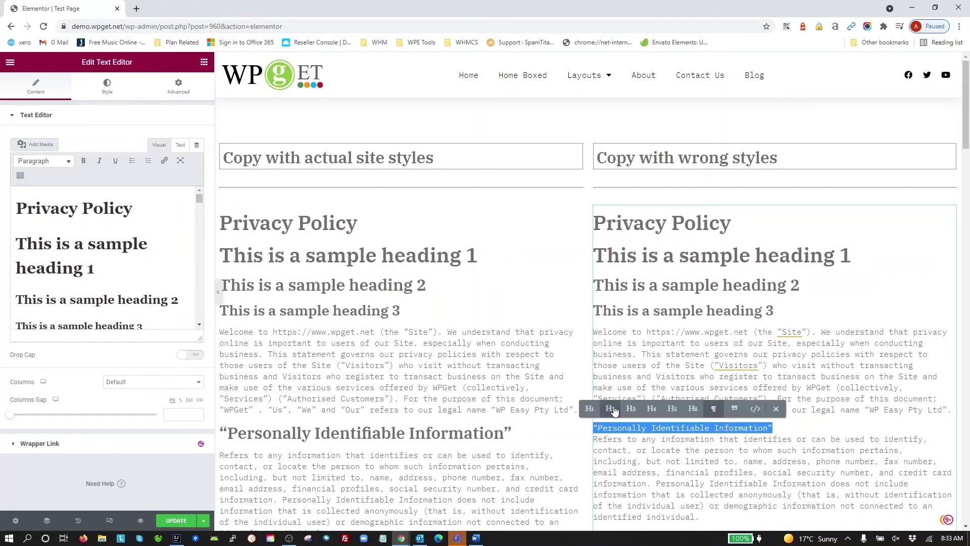
{"action": "left_click", "coordinate": [610, 409]}
{"action": "scroll", "coordinate": [686, 424], "scroll_direction": "down", "scroll_amount": 5}
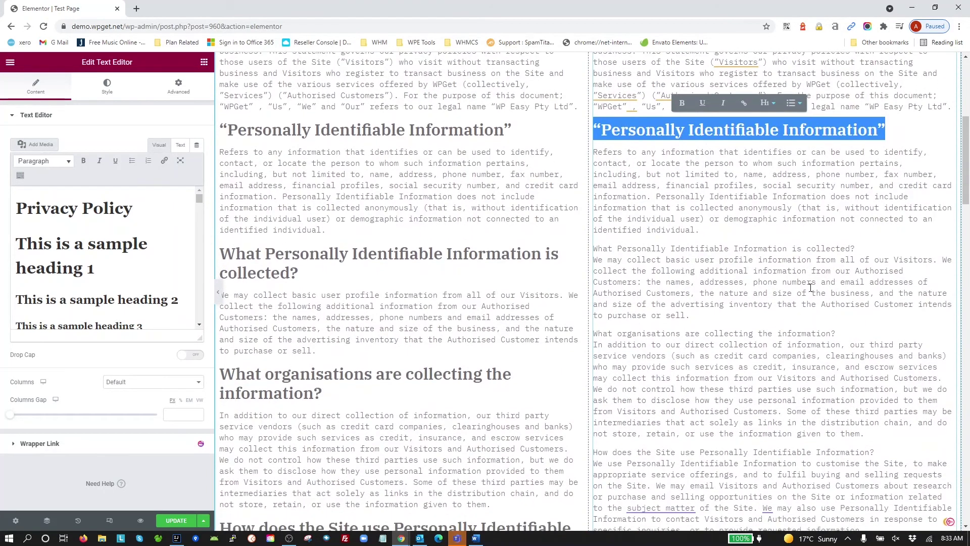
{"action": "left_click_drag", "start_coordinate": [860, 248], "coordinate": [585, 253]}
{"action": "left_click", "coordinate": [865, 252]}
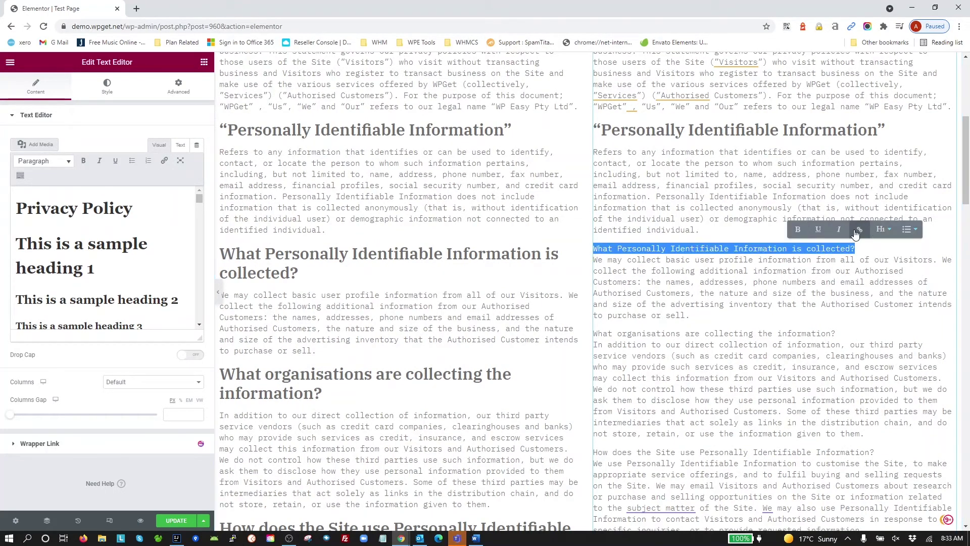
{"action": "left_click", "coordinate": [883, 229]}
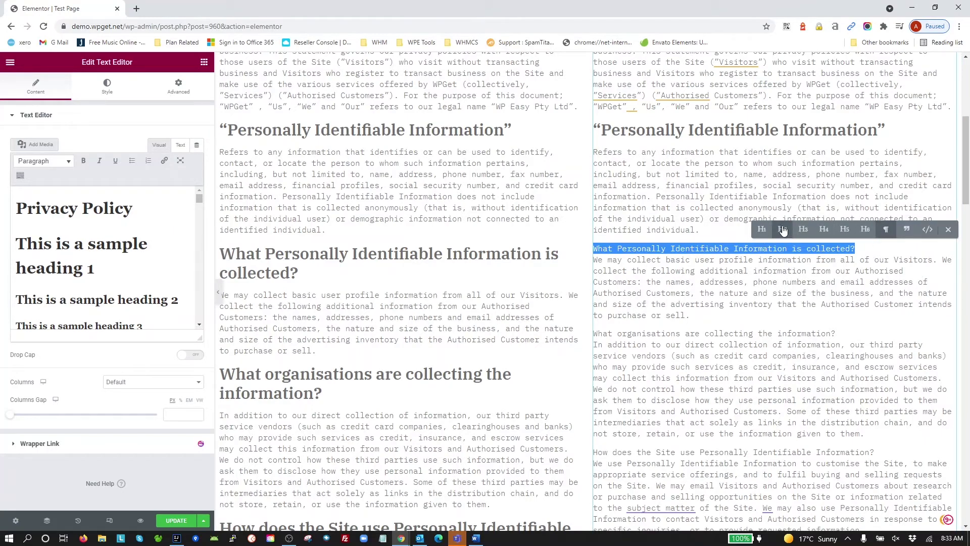
{"action": "left_click", "coordinate": [783, 230]}
{"action": "scroll", "coordinate": [686, 399], "scroll_direction": "down", "scroll_amount": 6}
{"action": "scroll", "coordinate": [691, 411], "scroll_direction": "up", "scroll_amount": 10}
{"action": "left_click", "coordinate": [730, 161]}
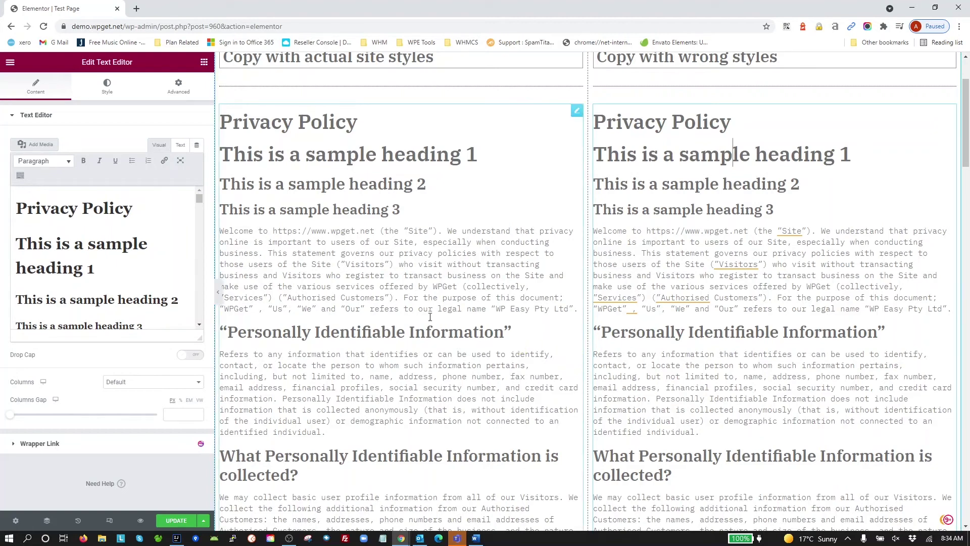
Switch the Text Editor to the Text tab to see the h1, h2 and h3 tags
{"action": "left_click", "coordinate": [181, 145]}
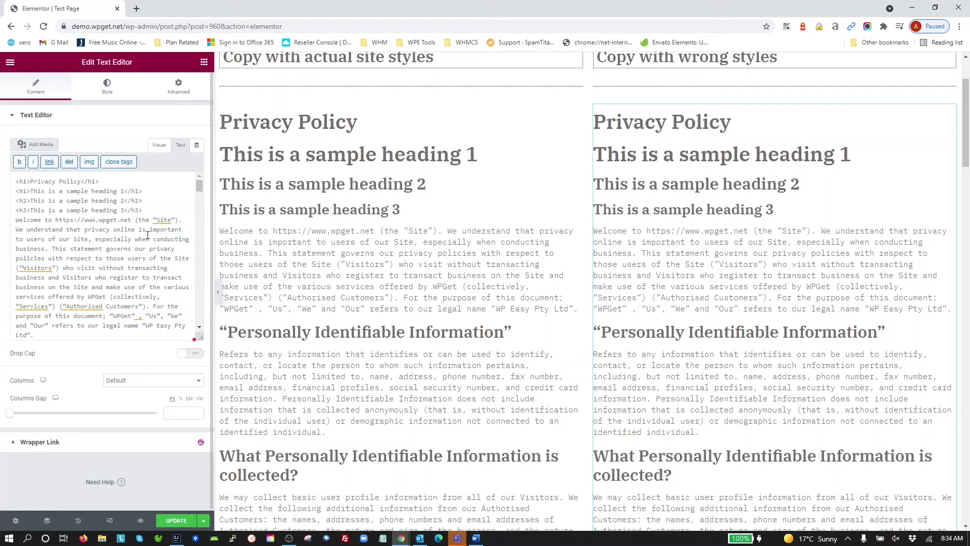
Return to the Visual tab, reveal the second toolbar row and enable Paste as text
{"action": "left_click", "coordinate": [159, 147]}
{"action": "left_click", "coordinate": [20, 178]}
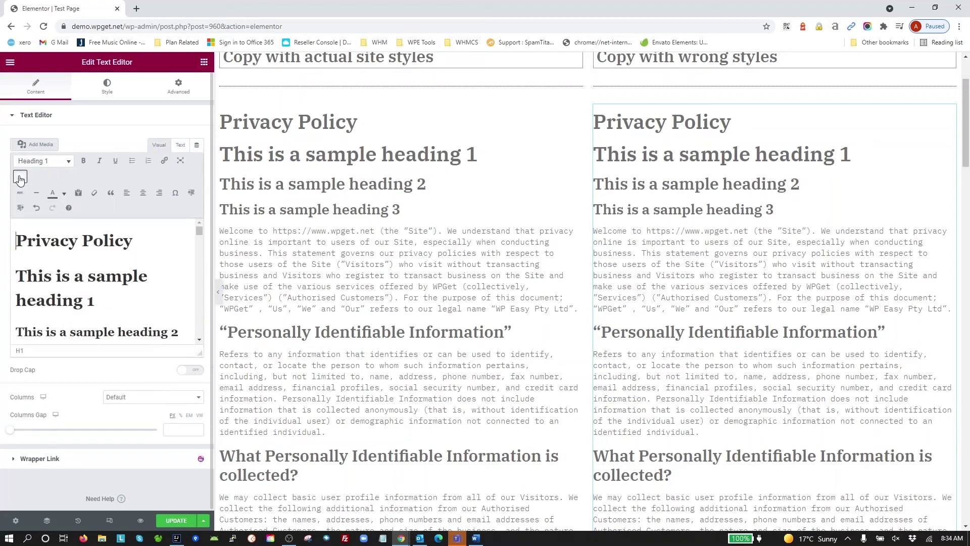
{"action": "left_click", "coordinate": [79, 196]}
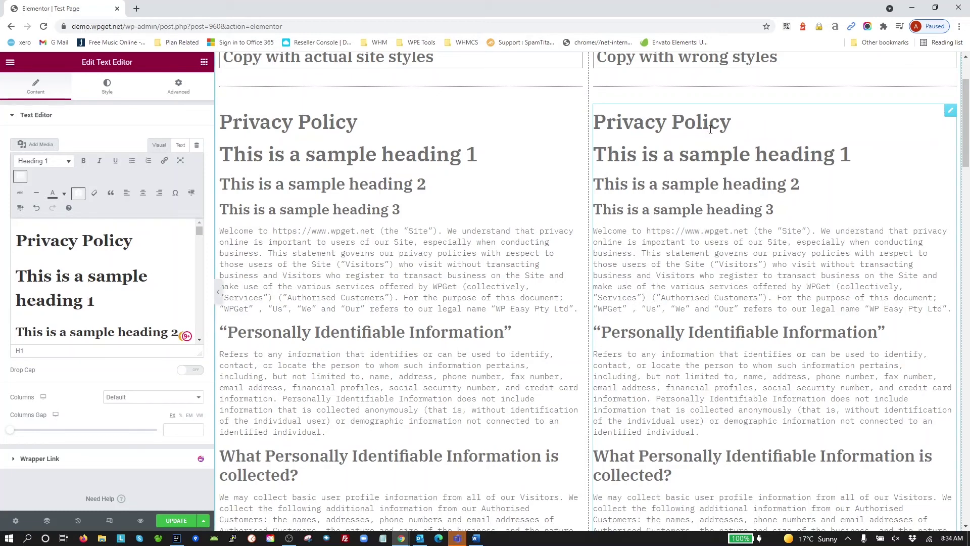
{"action": "left_click_drag", "start_coordinate": [648, 231], "coordinate": [752, 231]}
{"action": "left_click", "coordinate": [683, 264]}
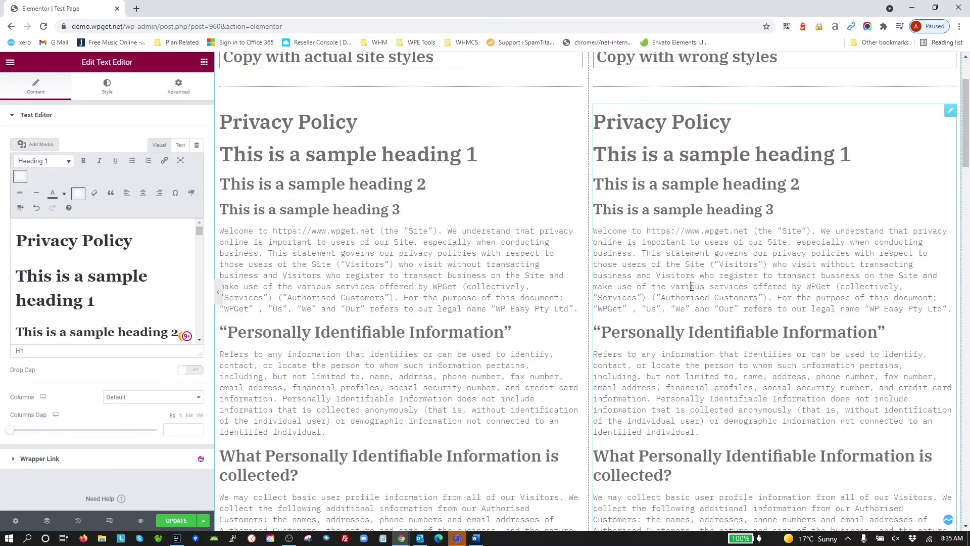